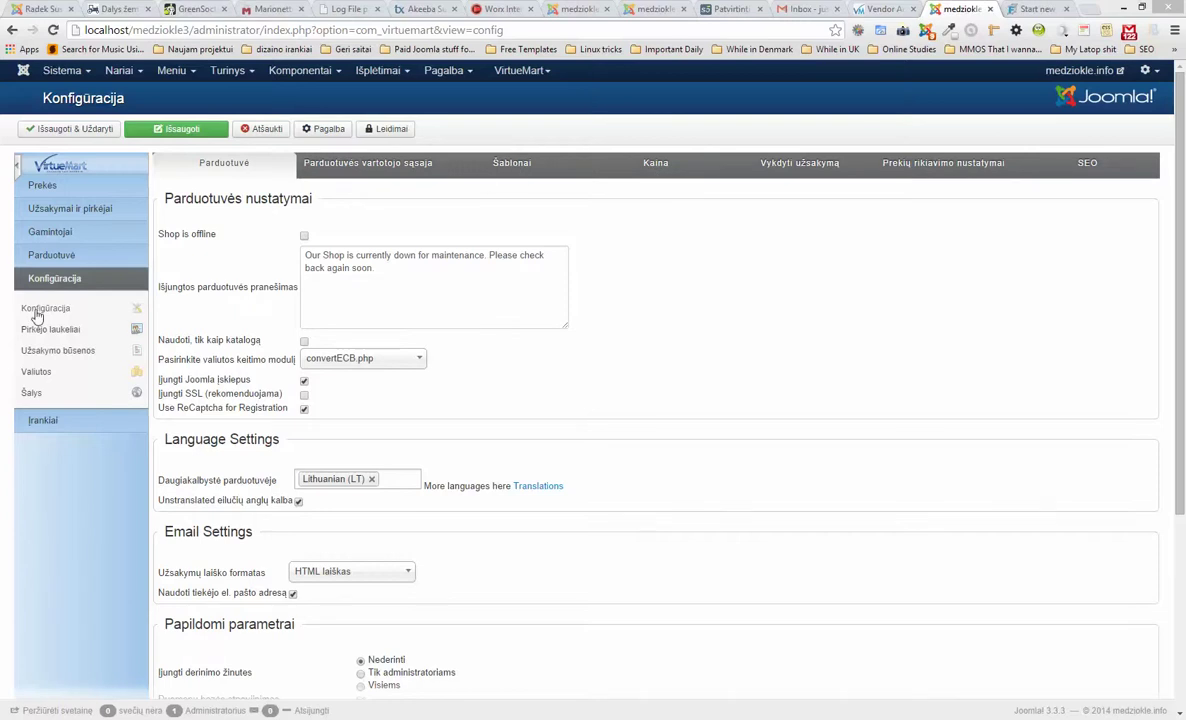
Open the VirtueMart shop settings page (Parduotuvė > Parduotuvė) on its Invoices/Emails tab.
left_click(58, 257)
left_click(42, 286)
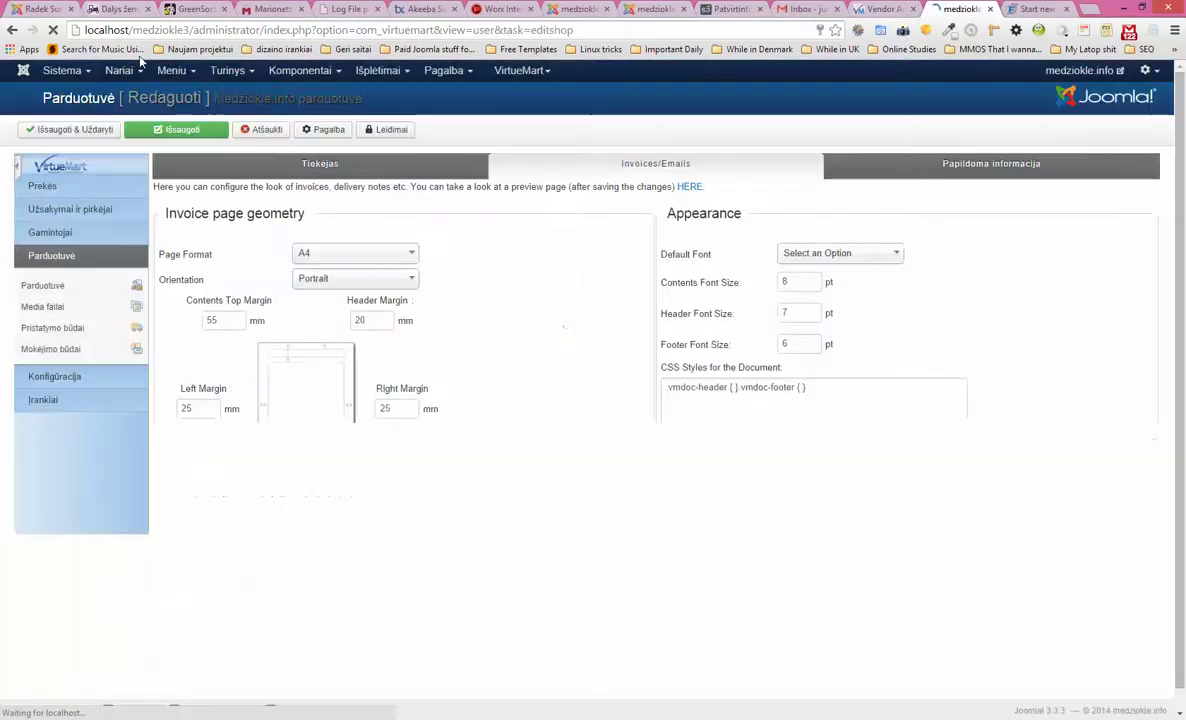
left_click(86, 30)
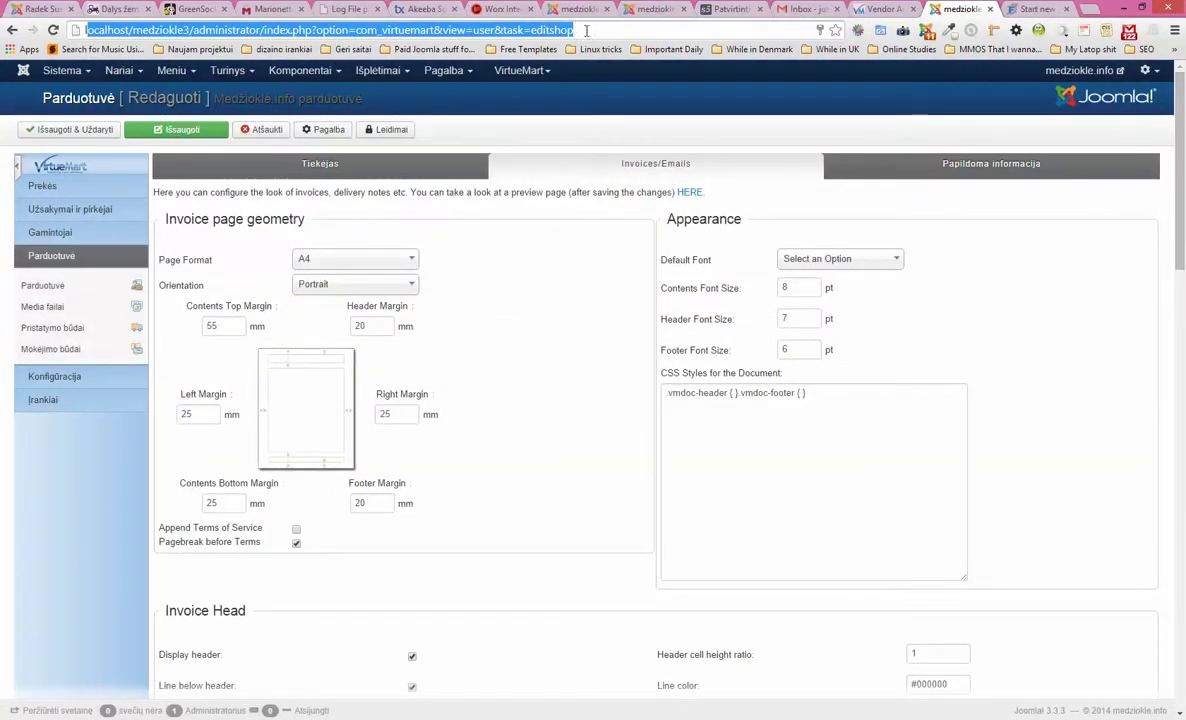
left_click_drag(586, 30, 86, 30)
left_click(60, 542)
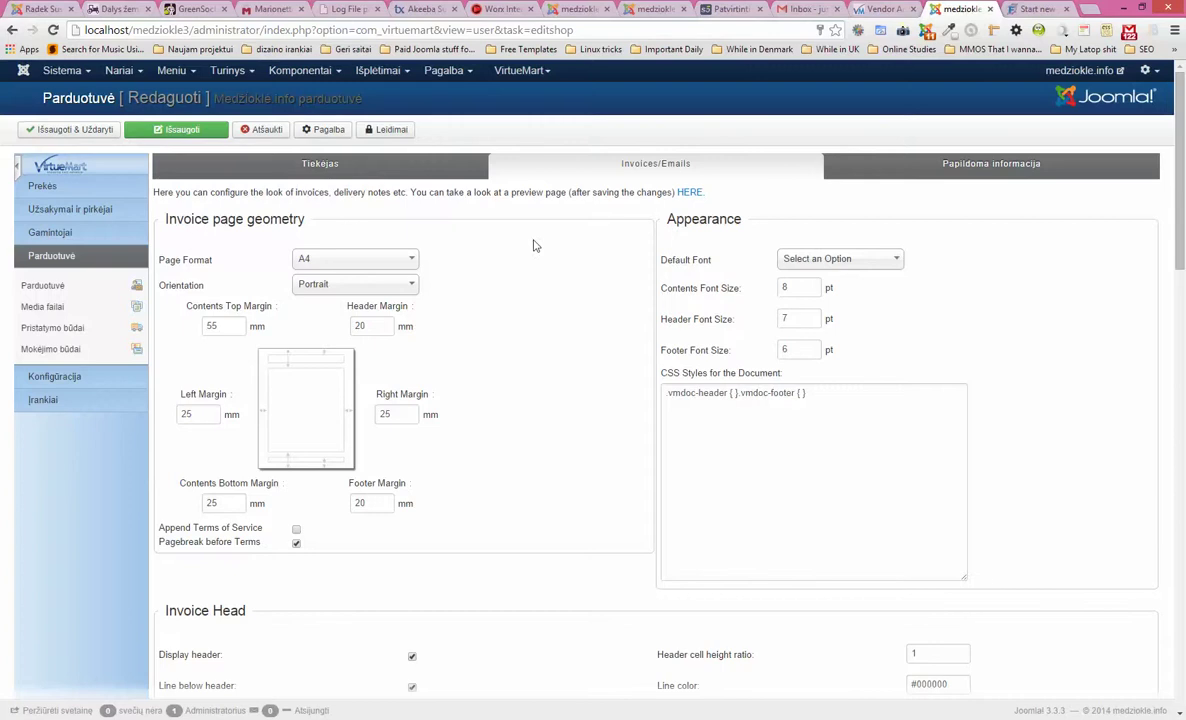
Check the Invoice Head settings and open the sample invoice PDF preview.
scroll(567, 305, "down", 3)
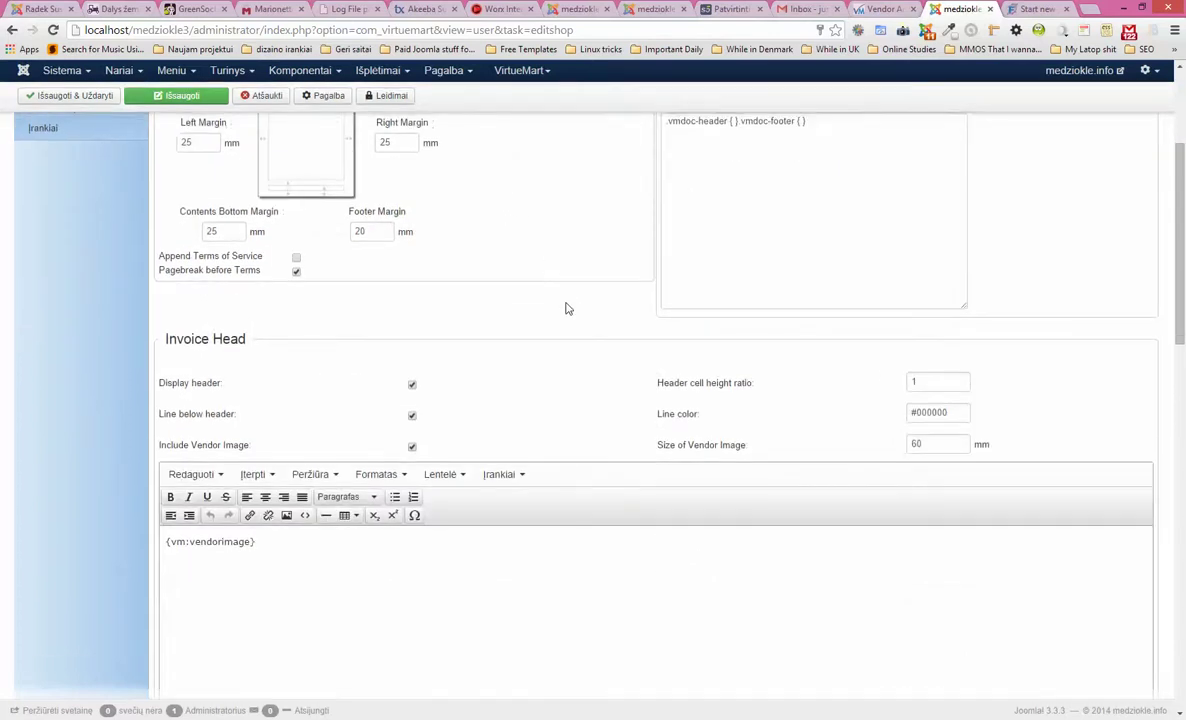
scroll(567, 308, "up", 3)
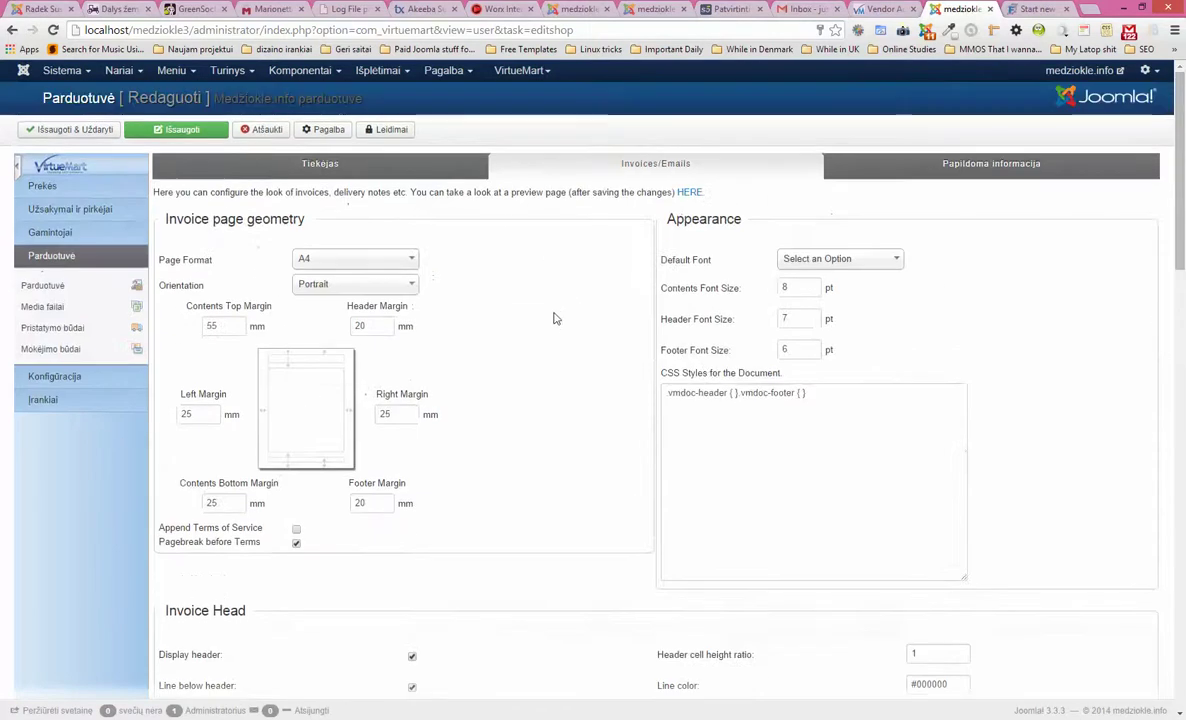
left_click(692, 194)
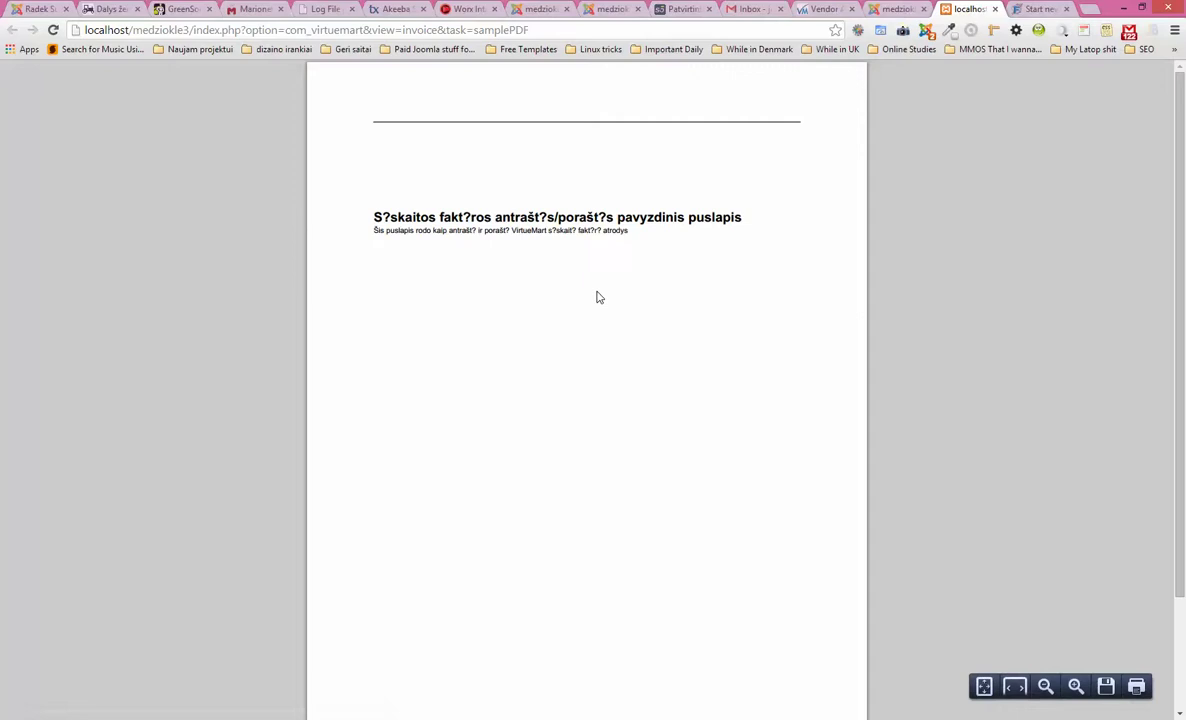
left_click_drag(375, 217, 742, 218)
left_click(718, 220)
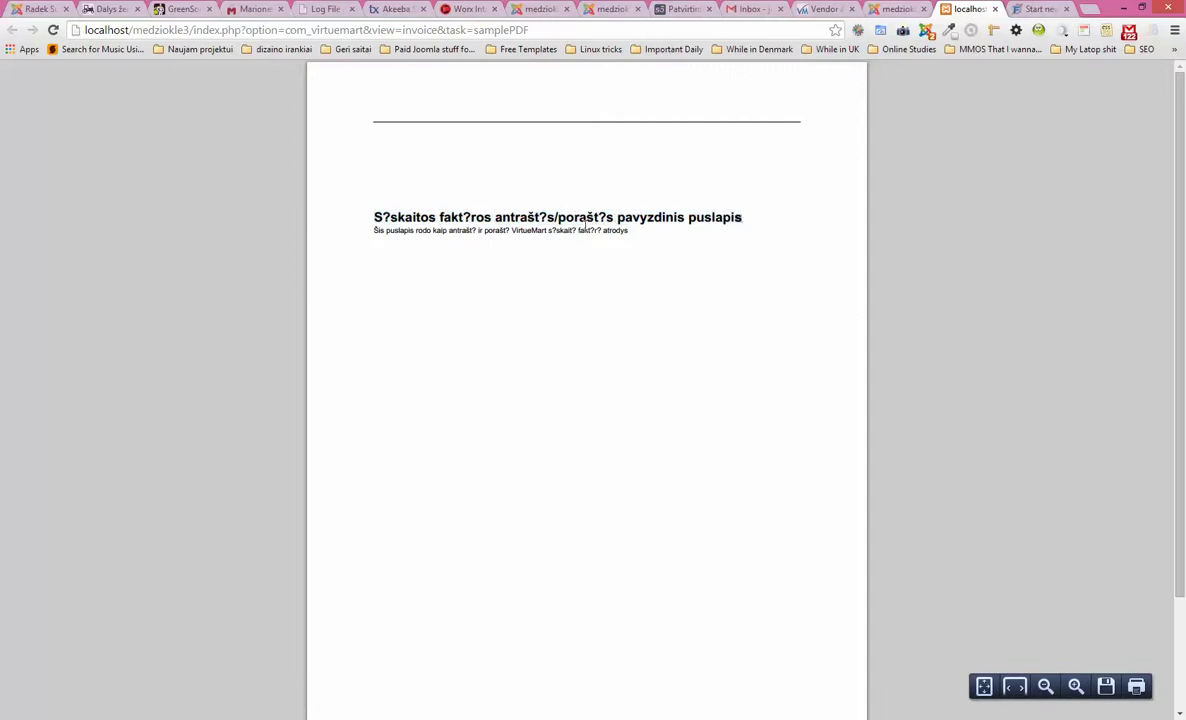
left_click_drag(408, 228, 388, 214)
left_click(386, 218)
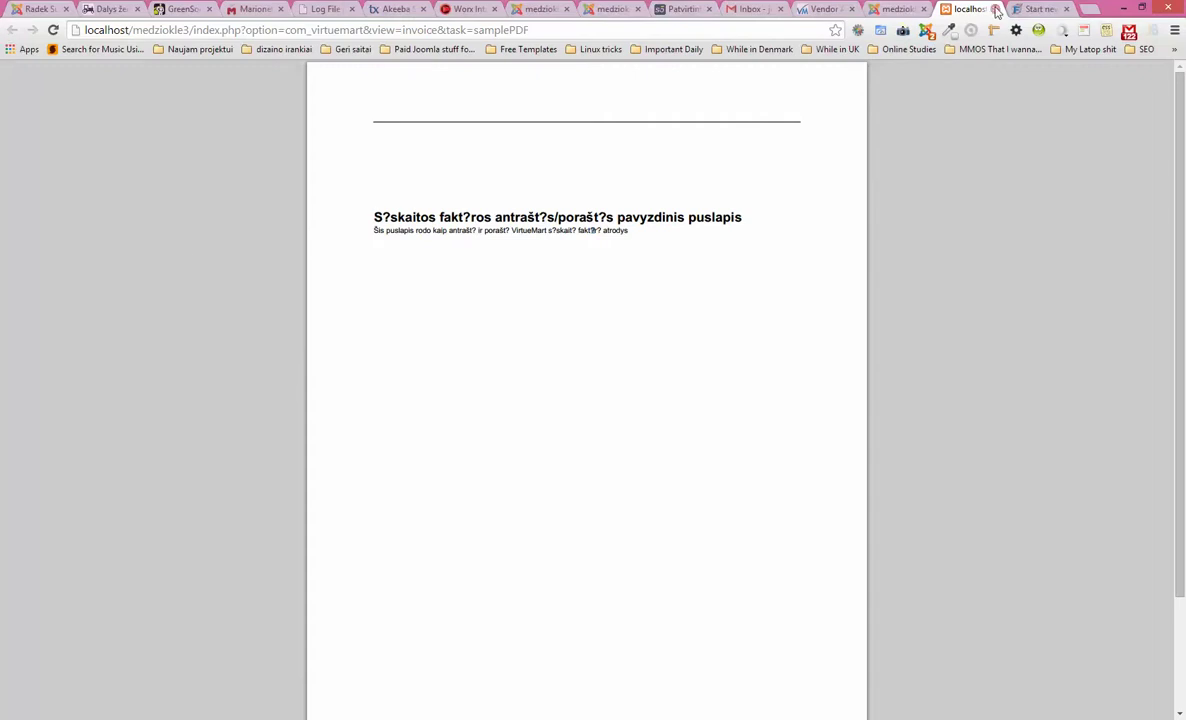
scroll(971, 289, "down", 3)
scroll(961, 278, "up", 3)
left_click(994, 9)
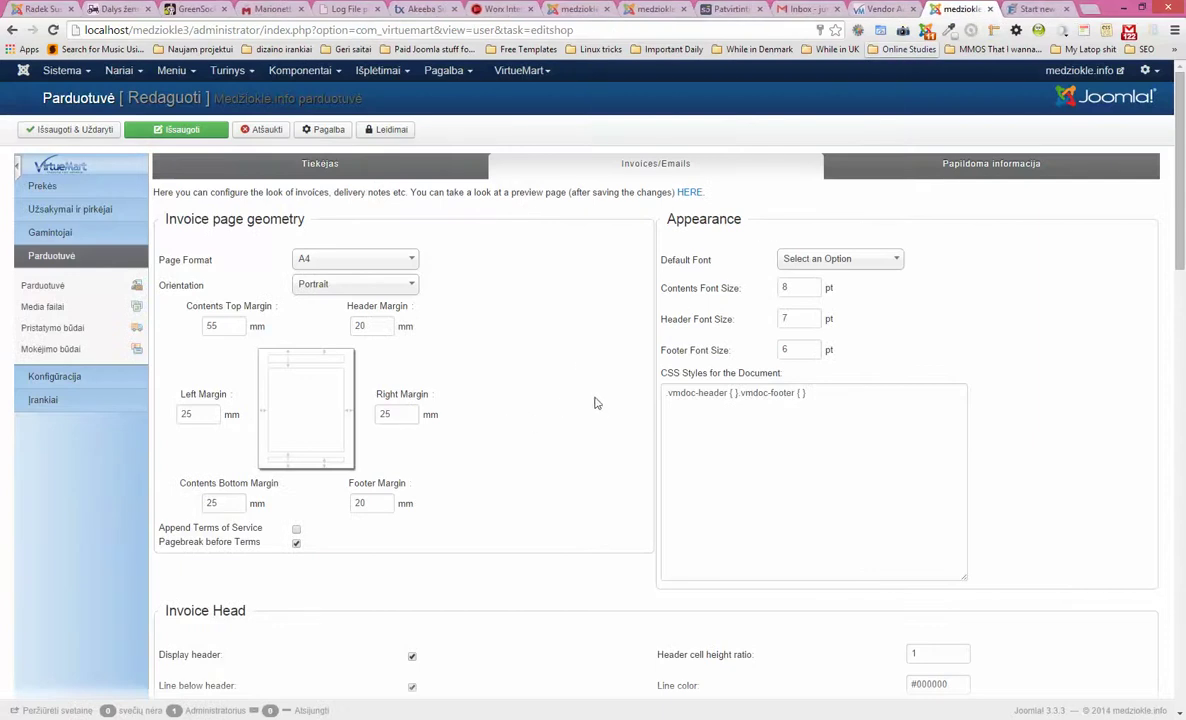
In the Language Manager, open the Lithuanian (LT) content language and review its details and metadata.
left_click(386, 74)
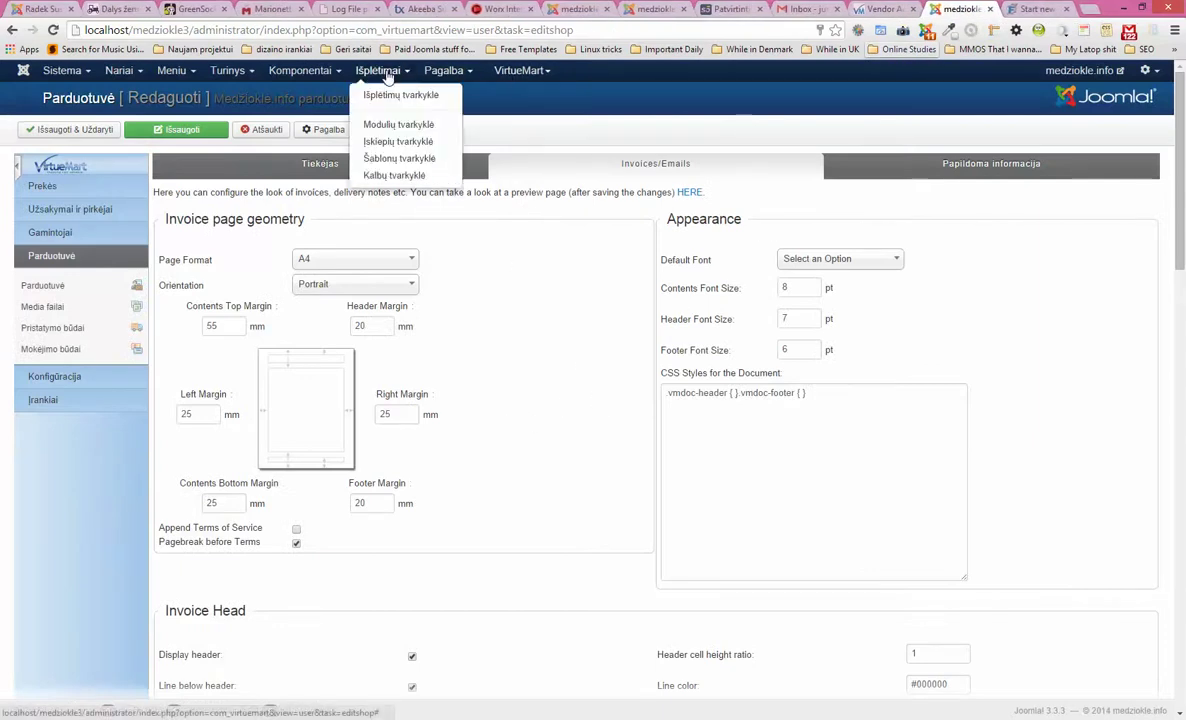
left_click(400, 178)
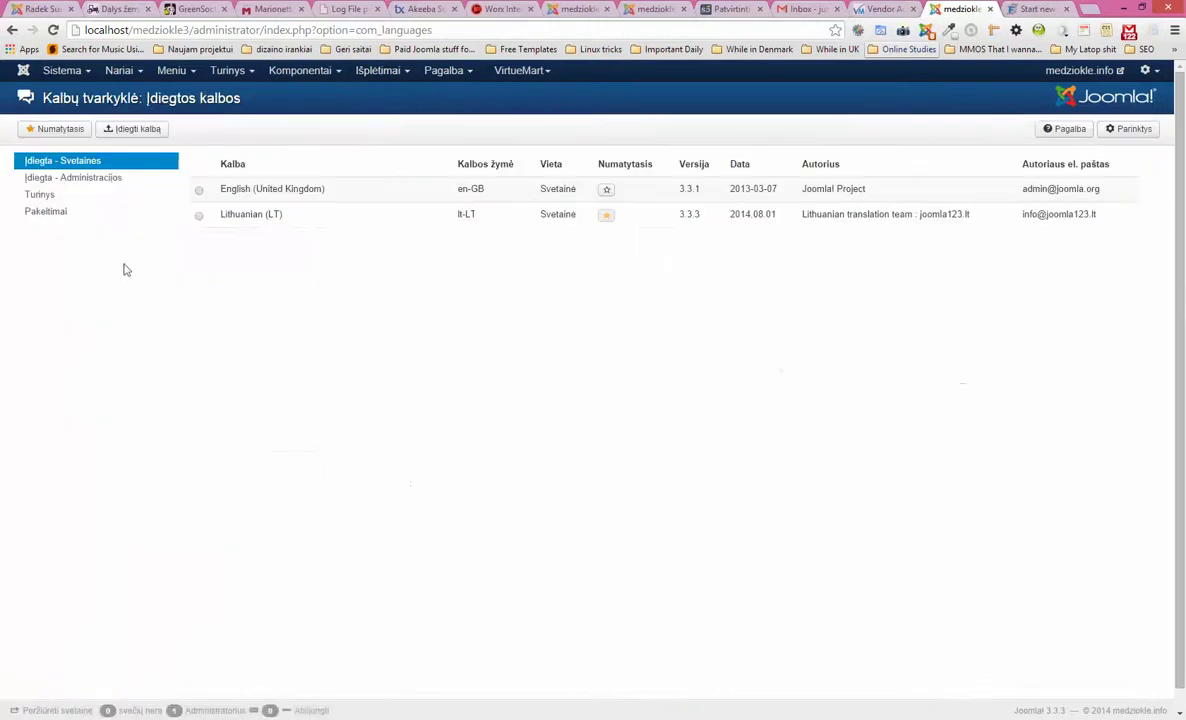
left_click(40, 214)
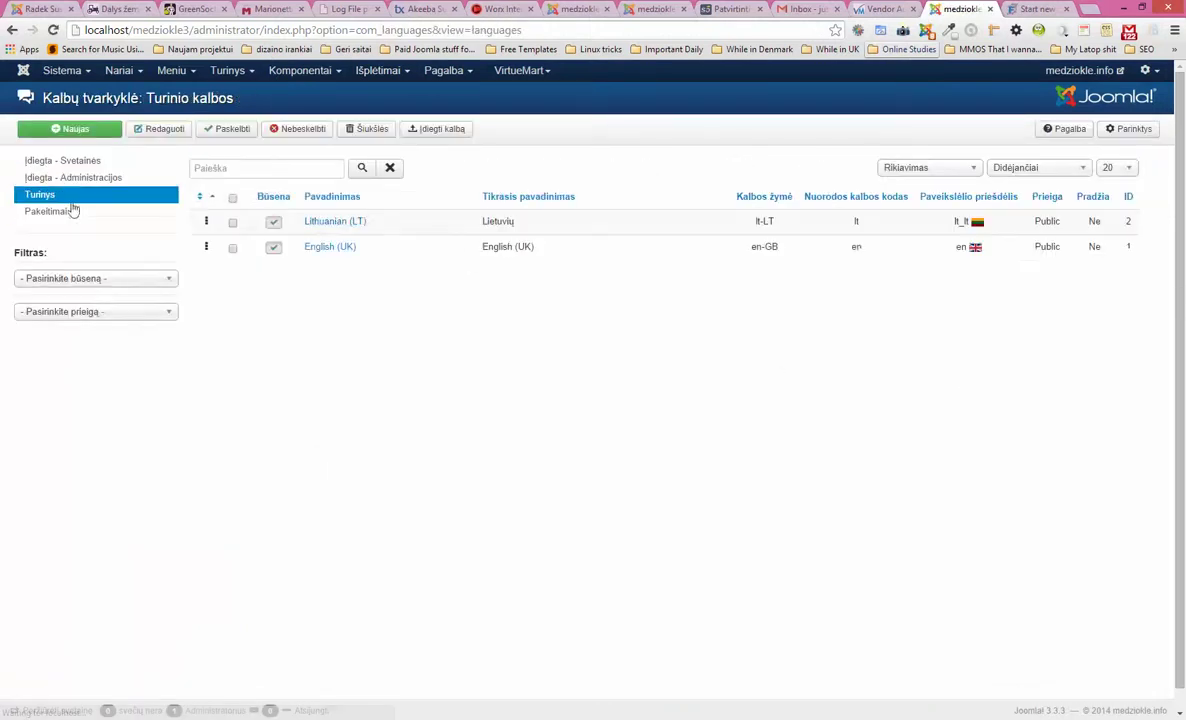
left_click(336, 224)
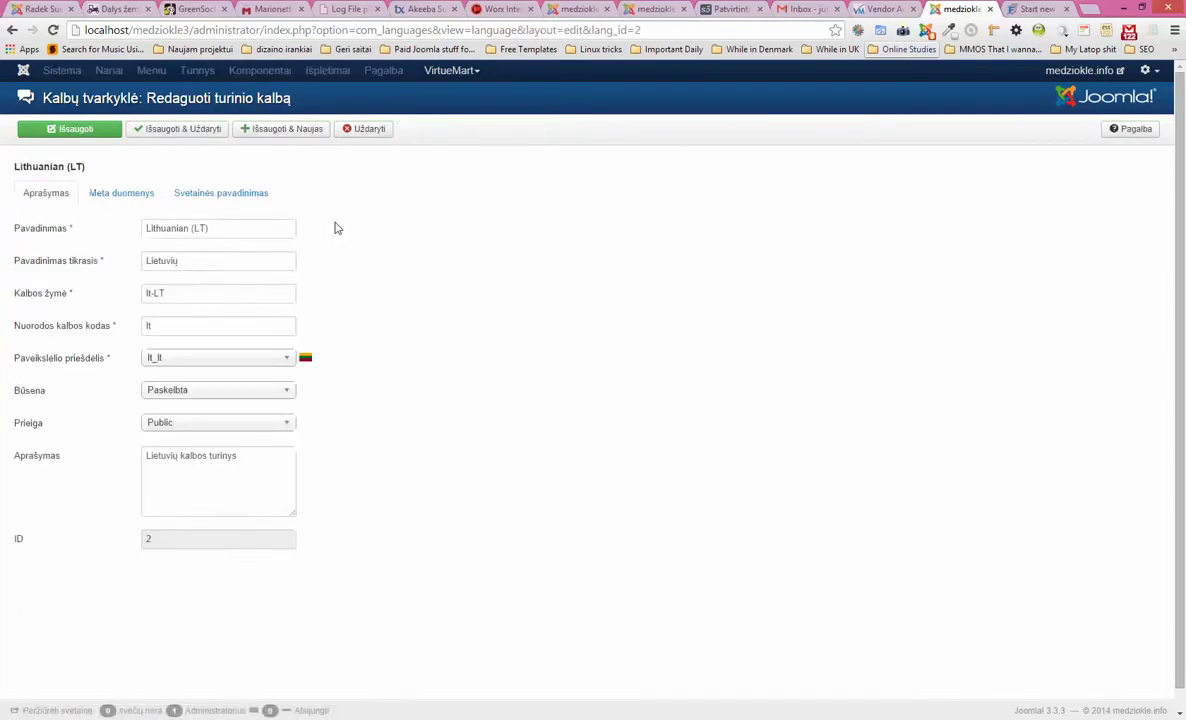
left_click_drag(254, 231, 3, 222)
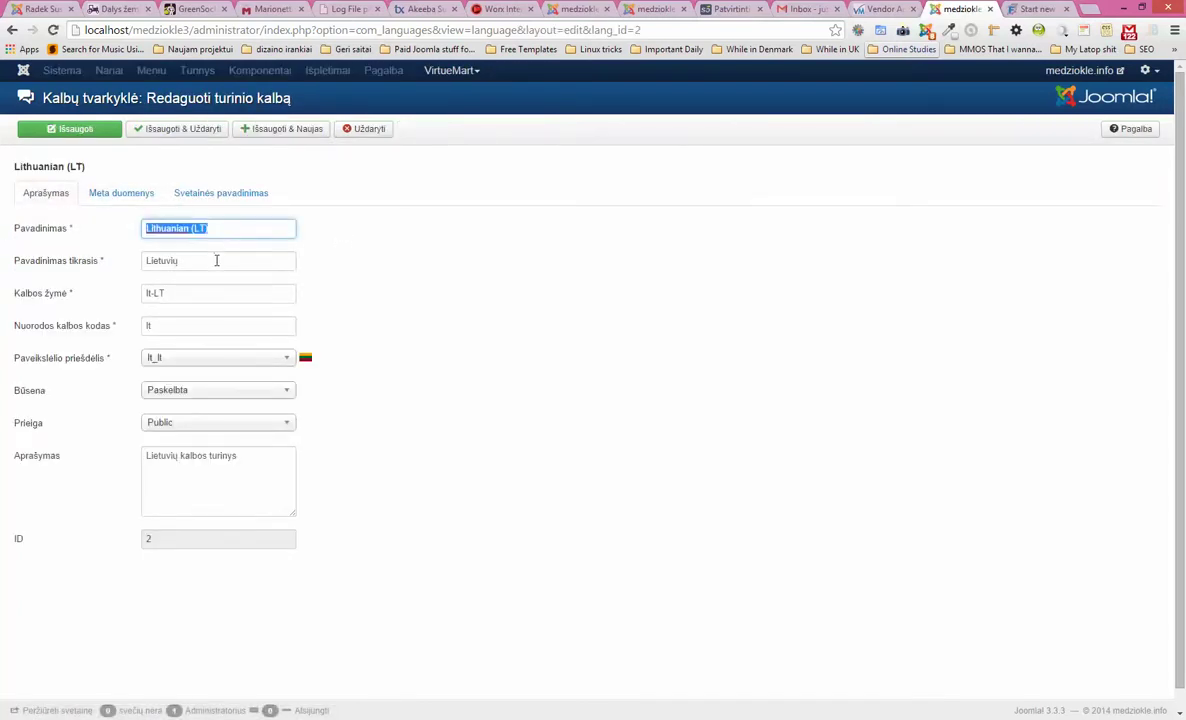
key("Tab")
key("Tab")
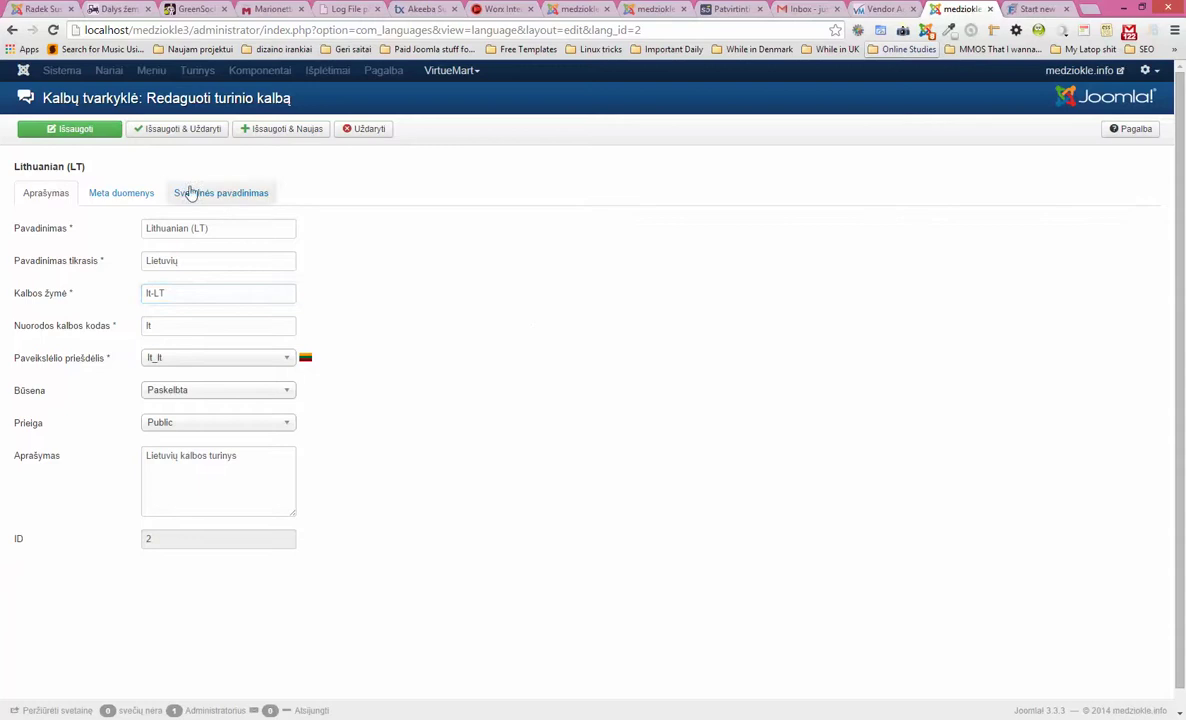
left_click(115, 193)
left_click(46, 193)
Close the Lithuanian (LT) language without saving and open VirtueMart Konfigūracija.
left_click(364, 129)
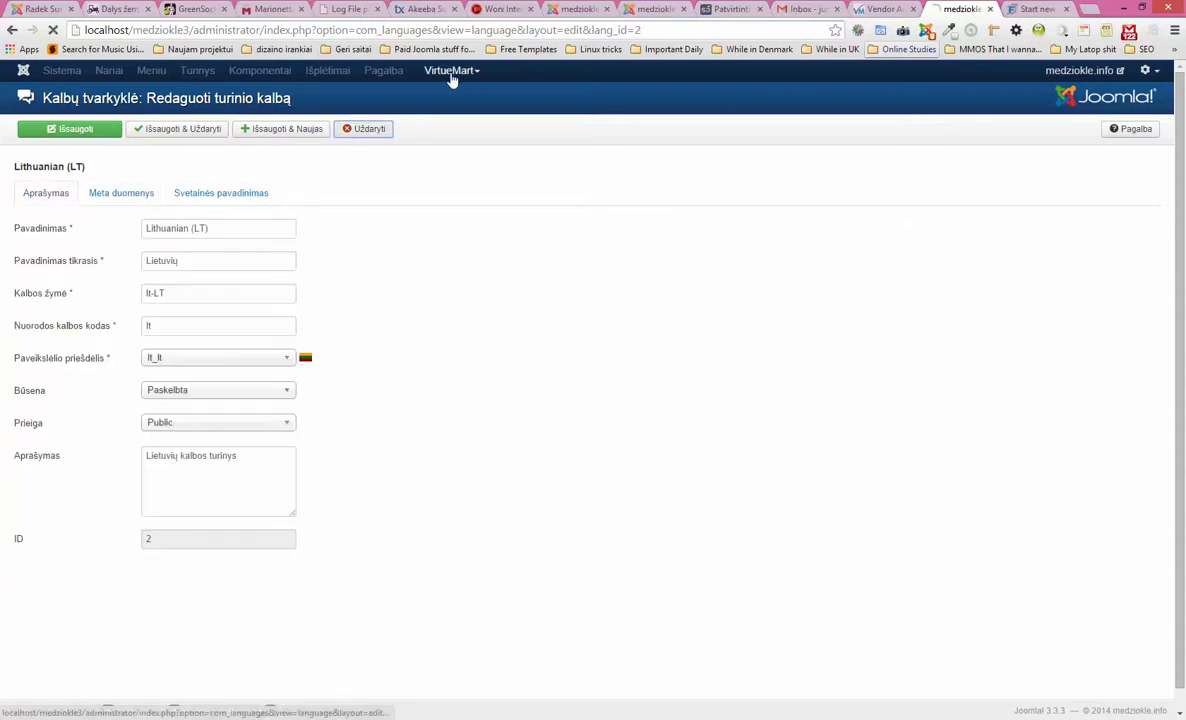
left_click(519, 72)
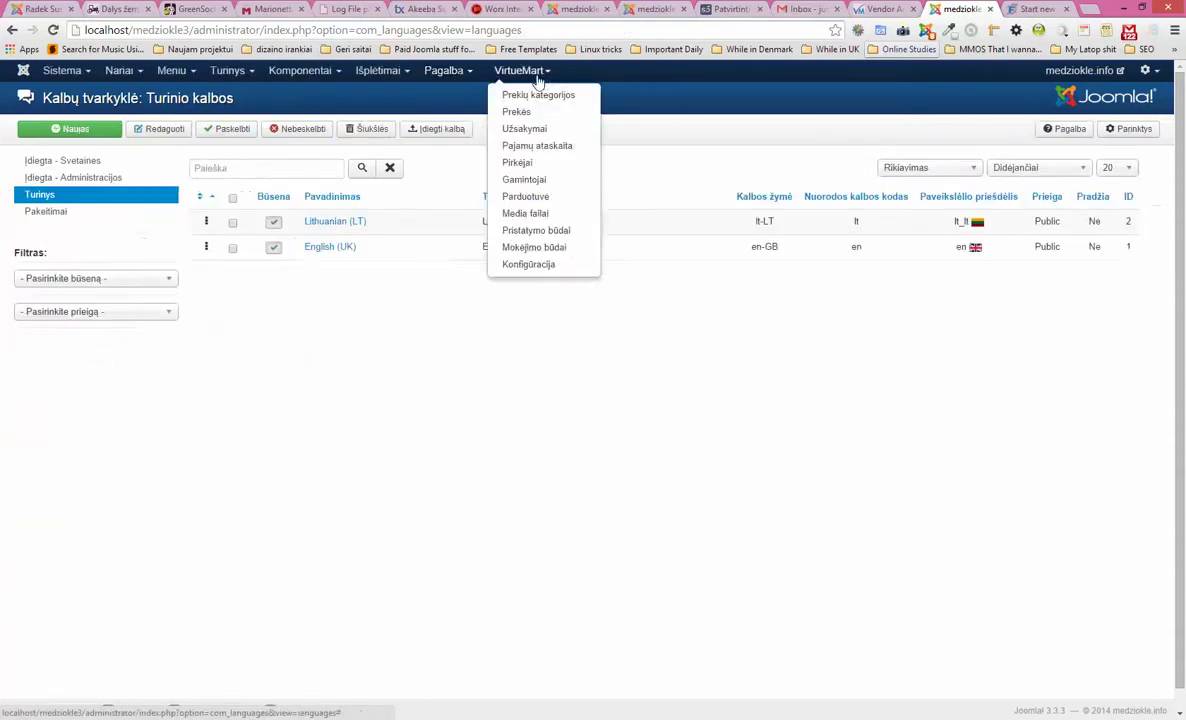
left_click(530, 265)
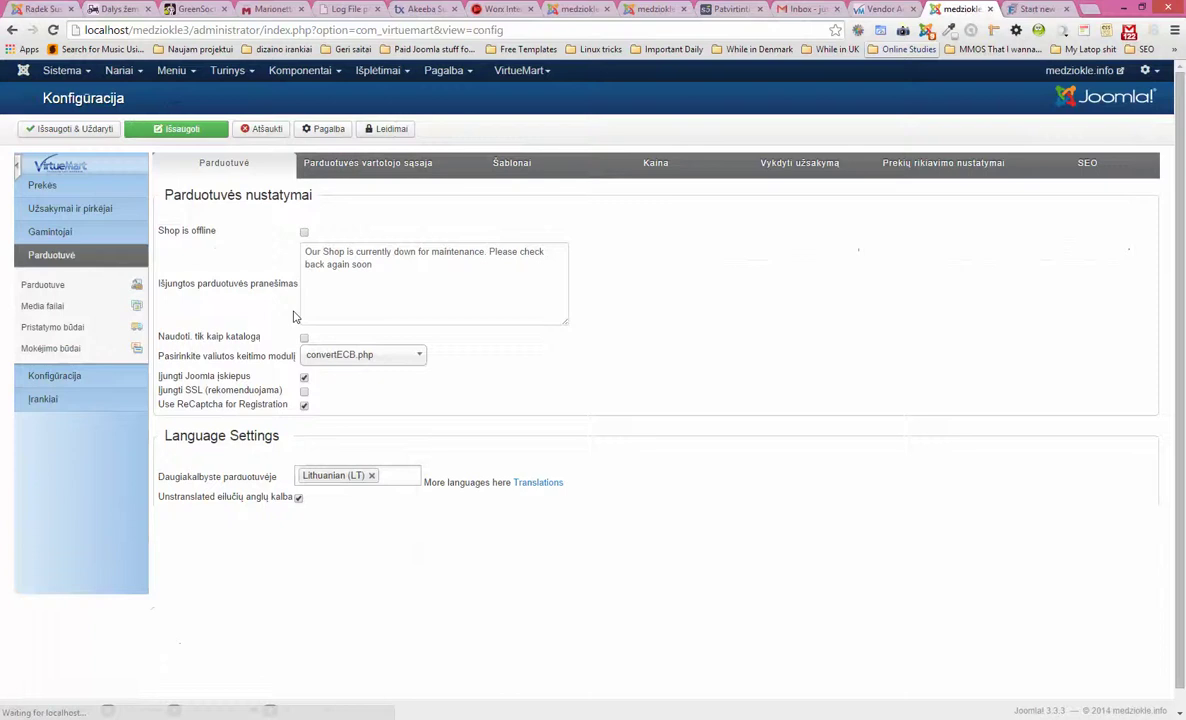
Review the shop's Tiekėjas (vendor) tab with its Lithuanian (LT) details, then return to Invoices/Emails.
left_click(38, 287)
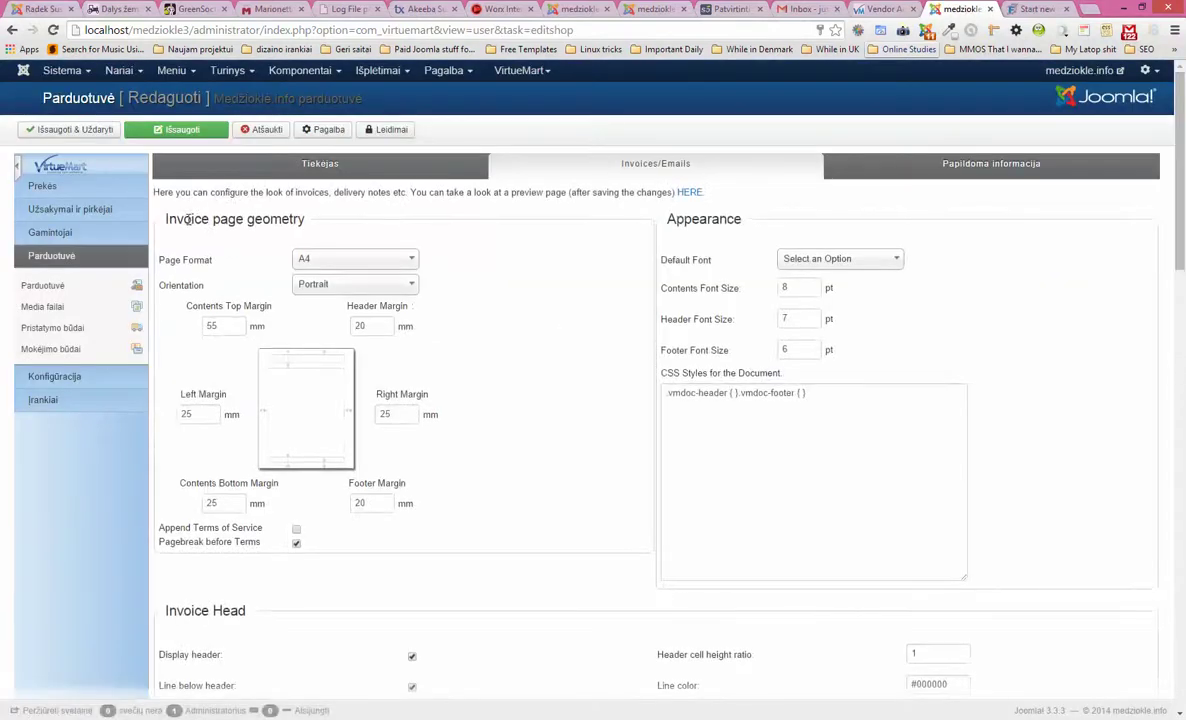
left_click(205, 167)
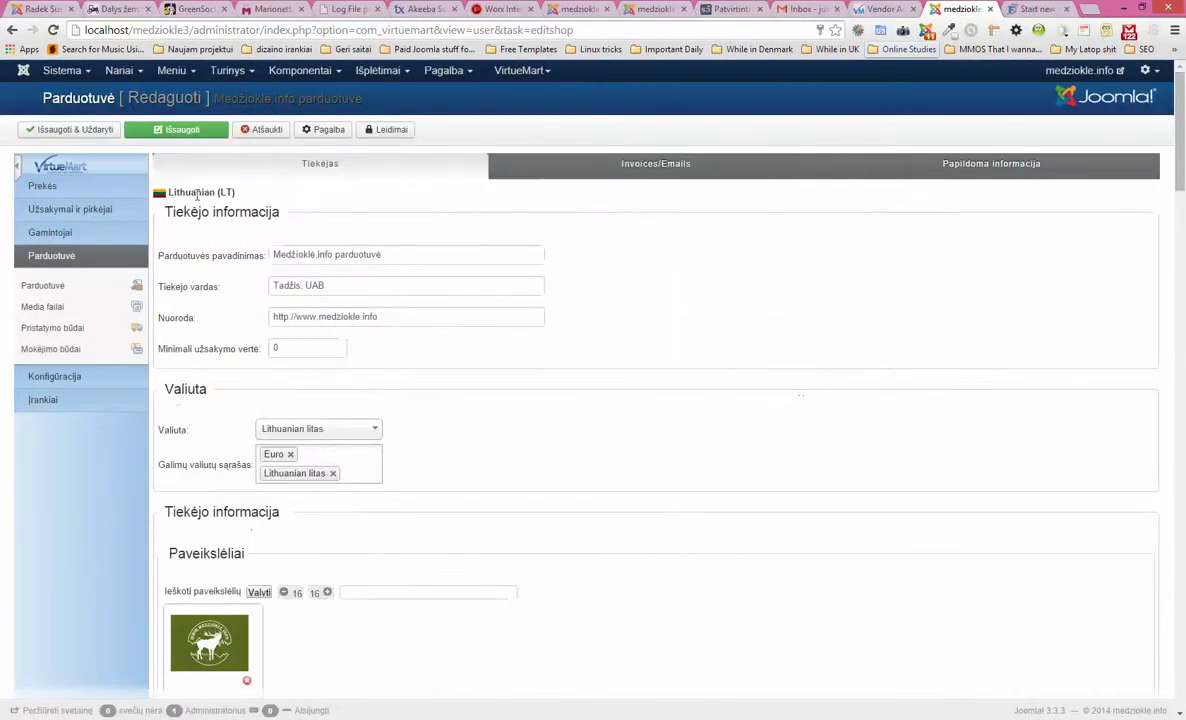
left_click_drag(231, 192, 172, 195)
left_click(304, 174)
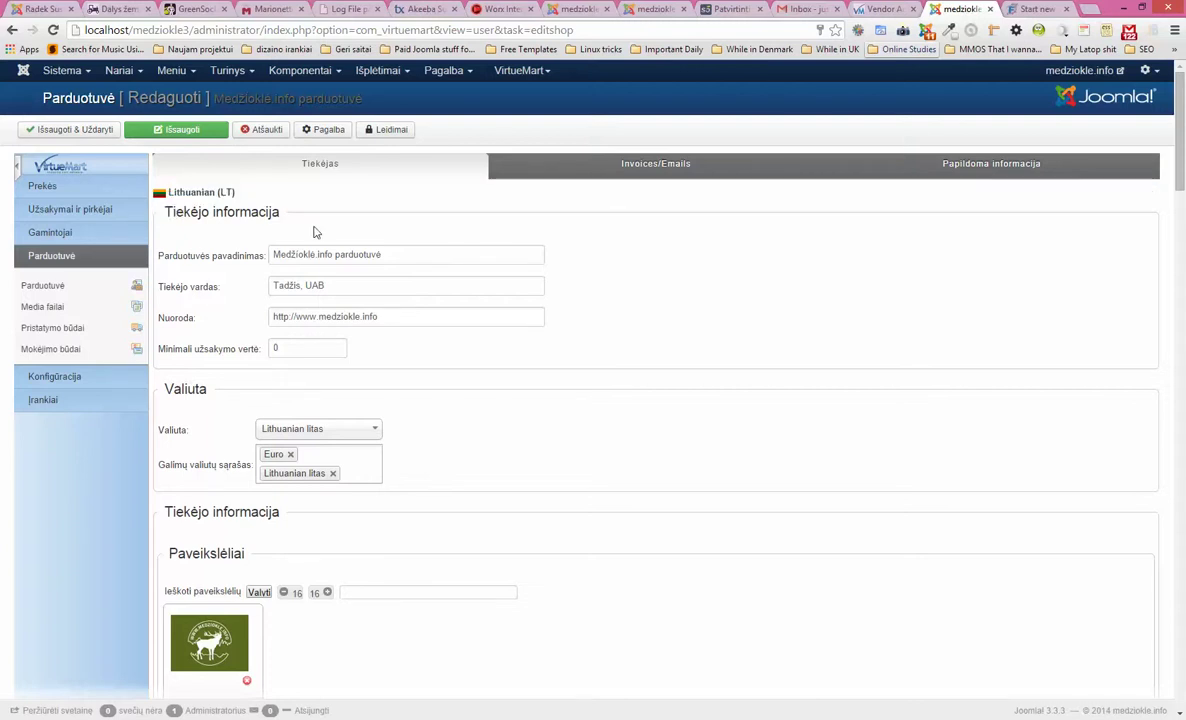
scroll(255, 280, "down", 10)
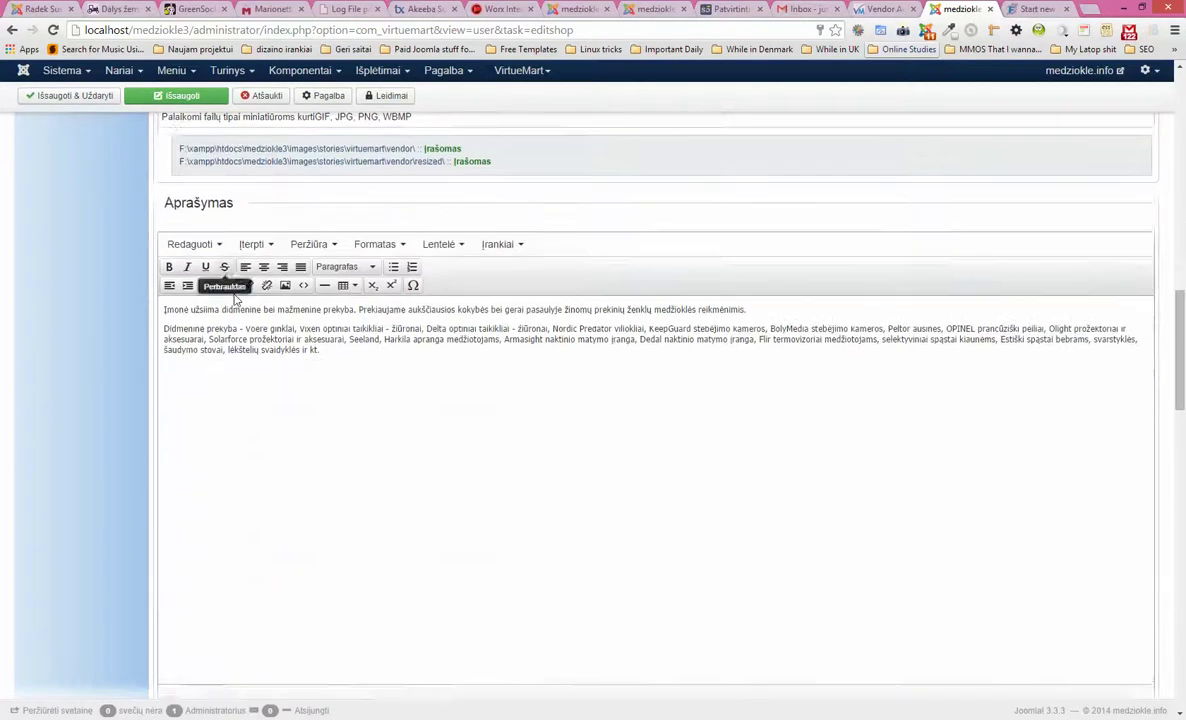
scroll(253, 375, "up", 4)
scroll(253, 375, "up", 6)
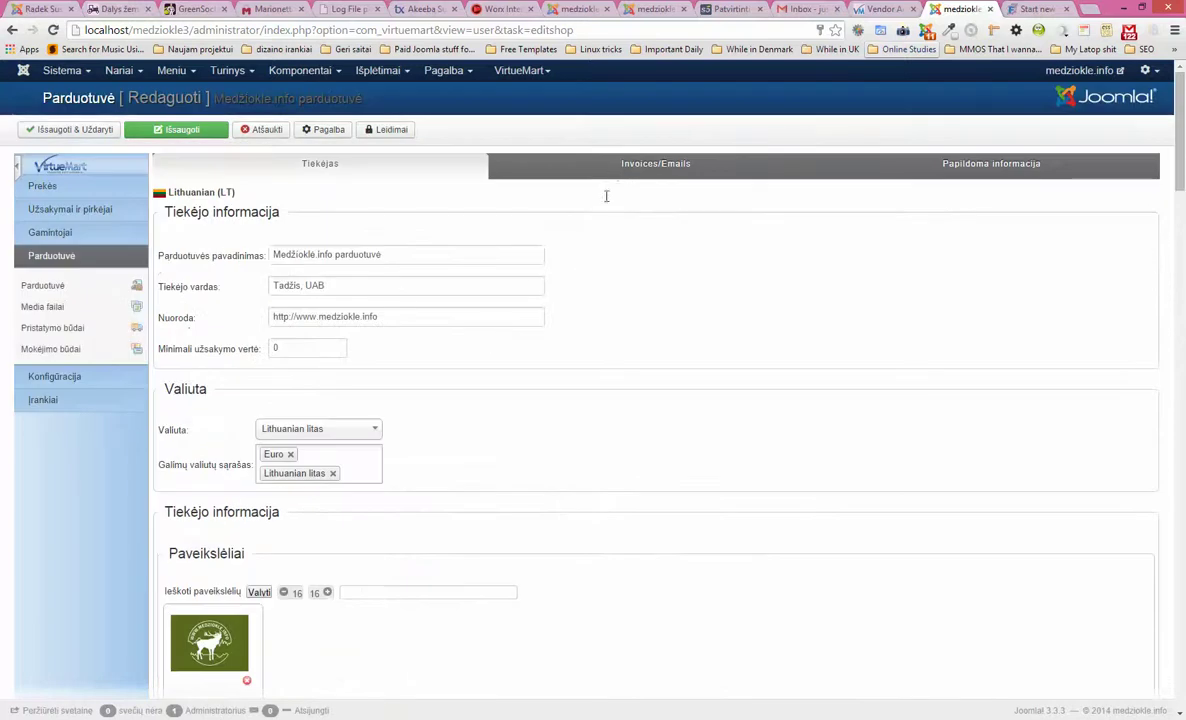
left_click(572, 163)
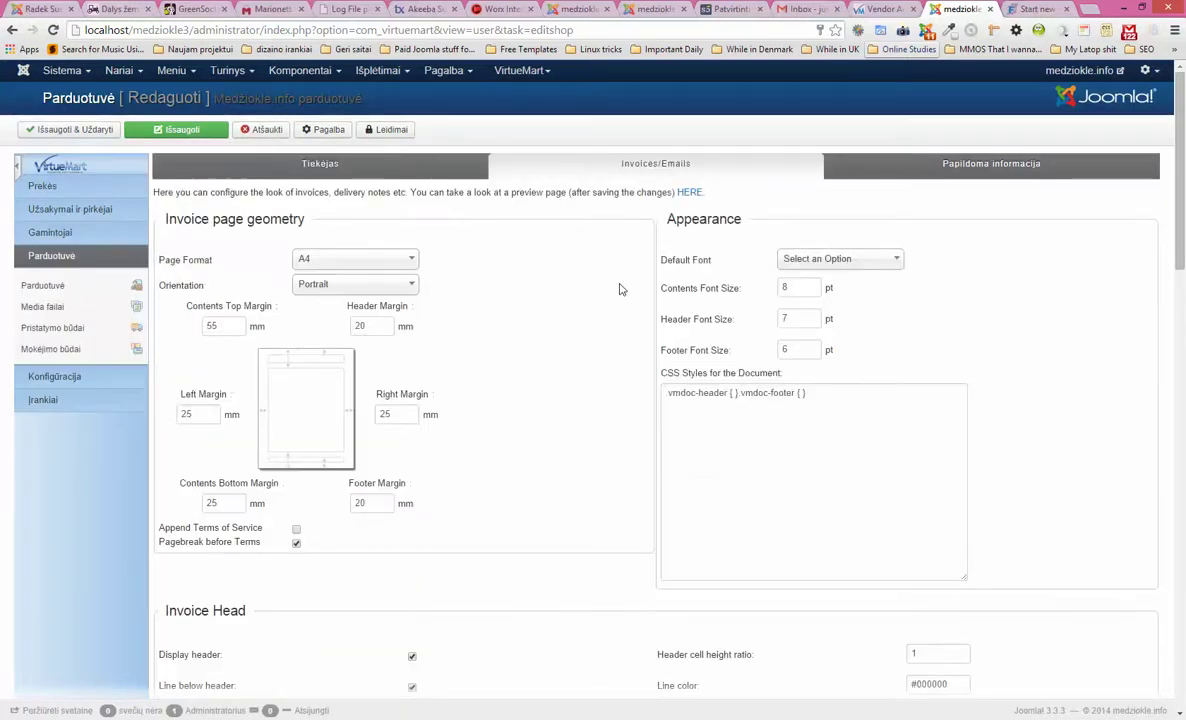
Preview the sample invoice PDF again, close it, and scroll down to Invoice Head.
left_click(689, 193)
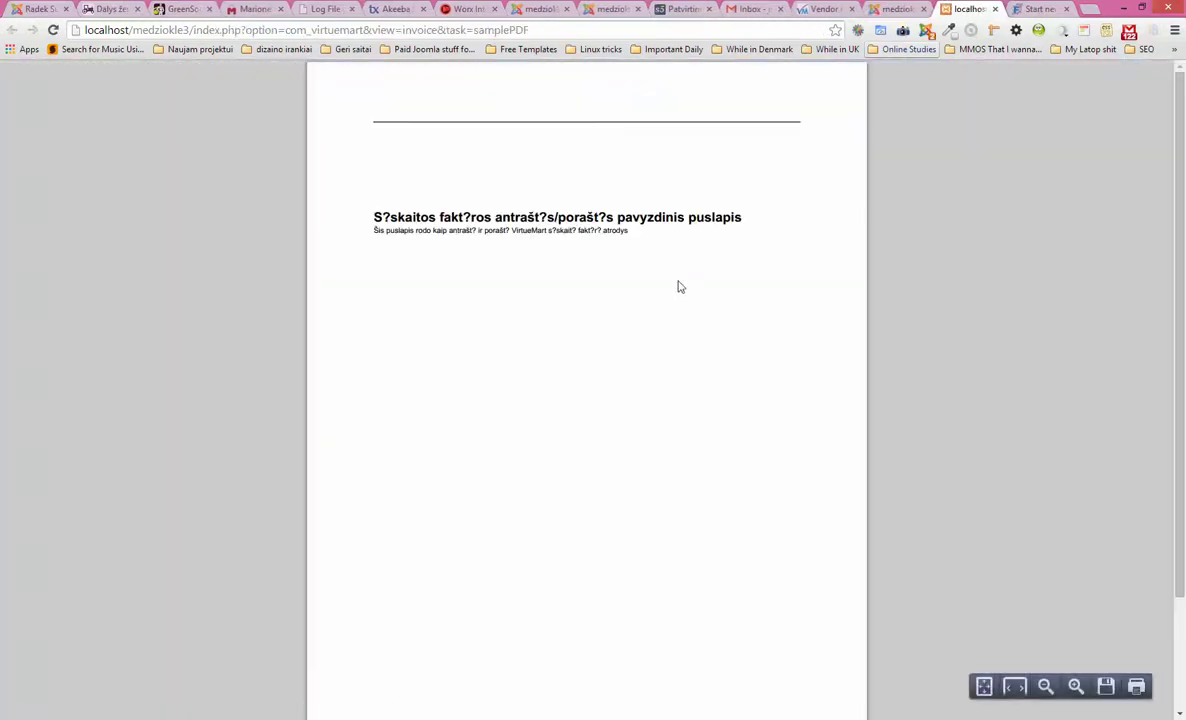
key("ctrl+w")
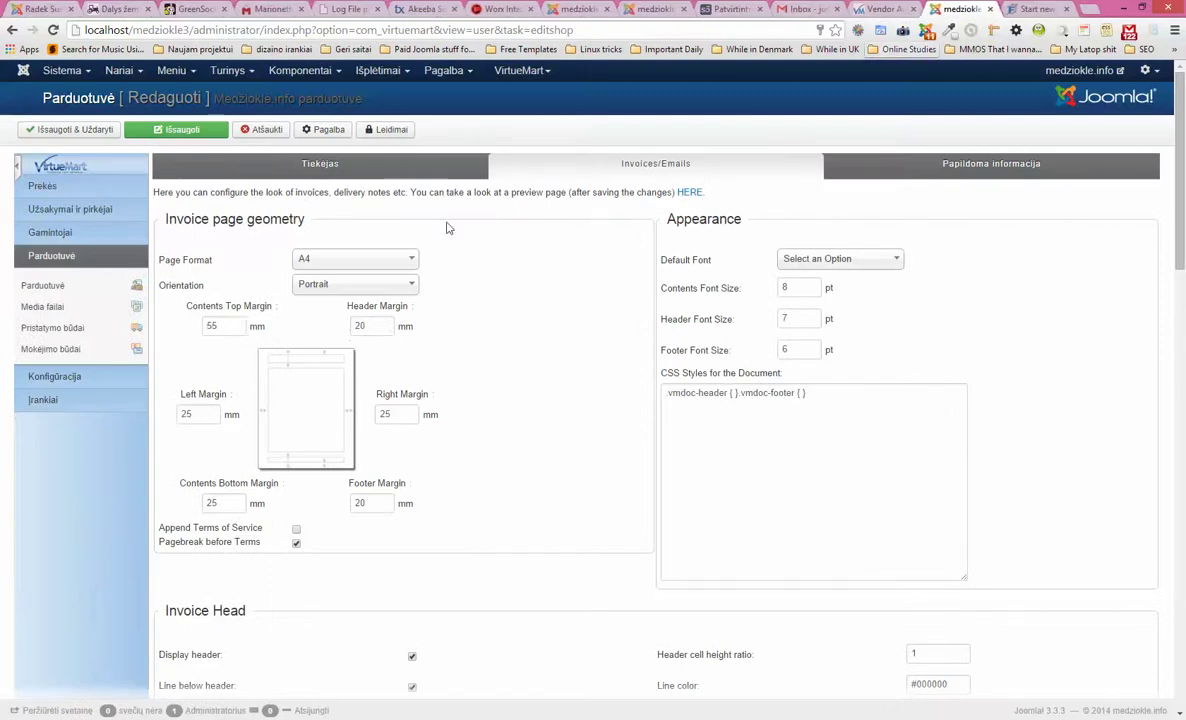
scroll(555, 358, "down", 1)
scroll(555, 358, "down", 4)
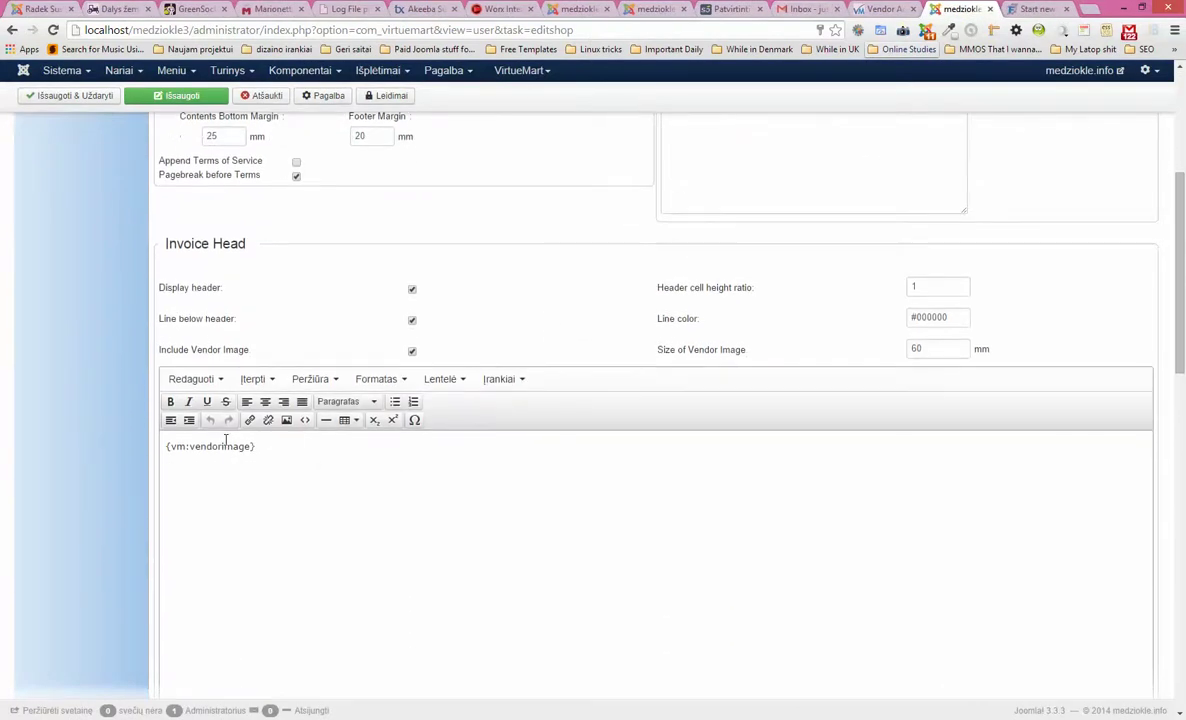
Delete the lowercase i in the {vm:vendorimage} placeholder of the invoice header.
left_click(320, 463)
left_click_drag(320, 463, 3, 440)
left_click(222, 443)
left_click(222, 443)
key("Delete")
Type a capital I to make {vm:vendorImage} and save the shop settings.
type("I")
left_click(163, 96)
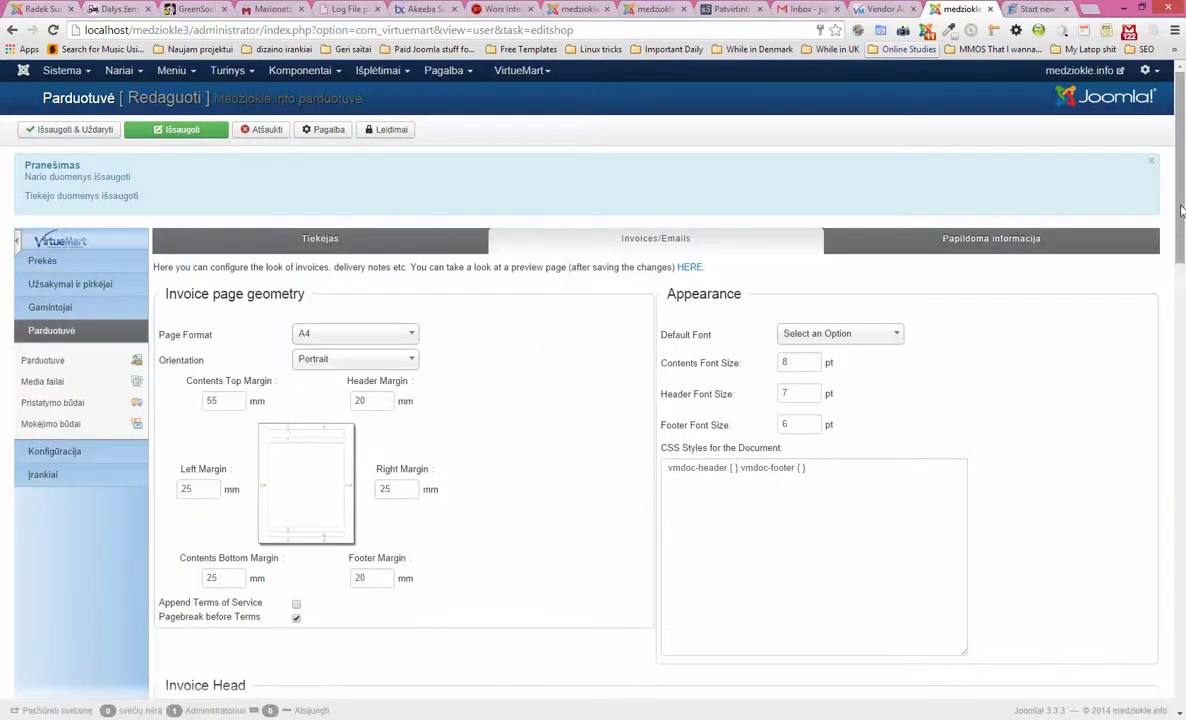
scroll(800, 300, "down", 1)
scroll(800, 300, "up", 1)
Show the Papildoma informacija tab with the vendor's account and billing details.
left_click(916, 255)
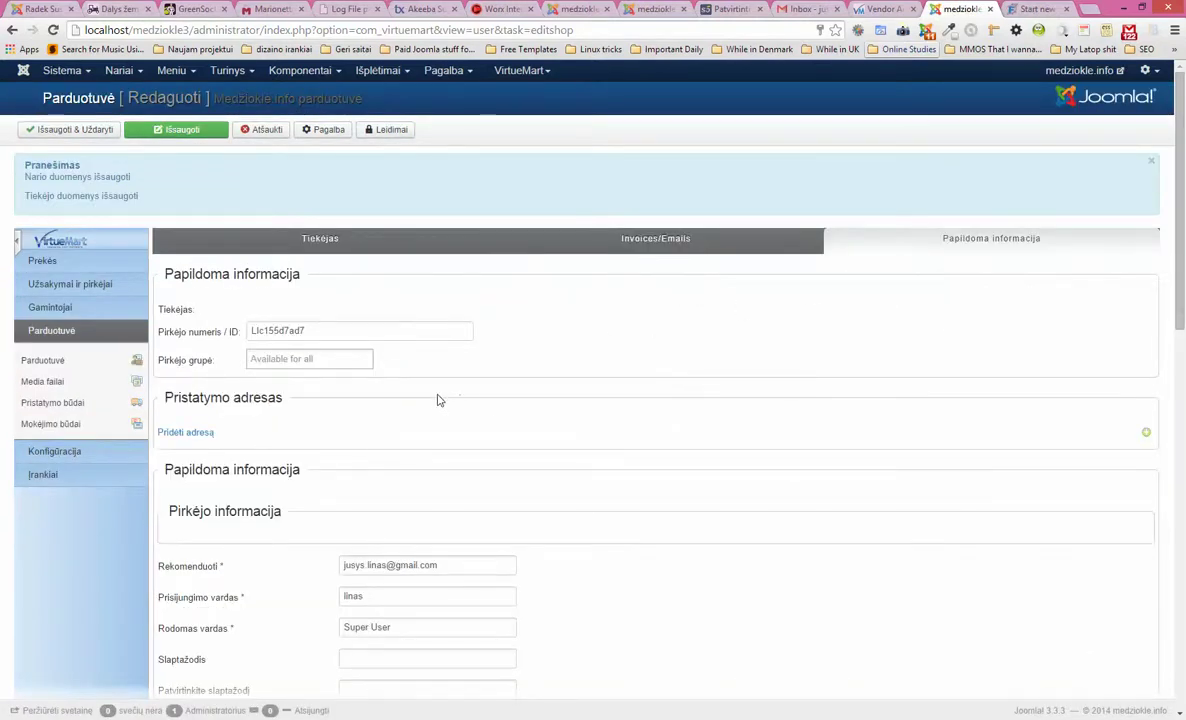
scroll(437, 400, "down", 3)
left_click_drag(162, 336, 375, 379)
left_click(398, 410)
Log out, log back in with English (United Kingdom), and reopen VirtueMart configuration.
left_click(1152, 72)
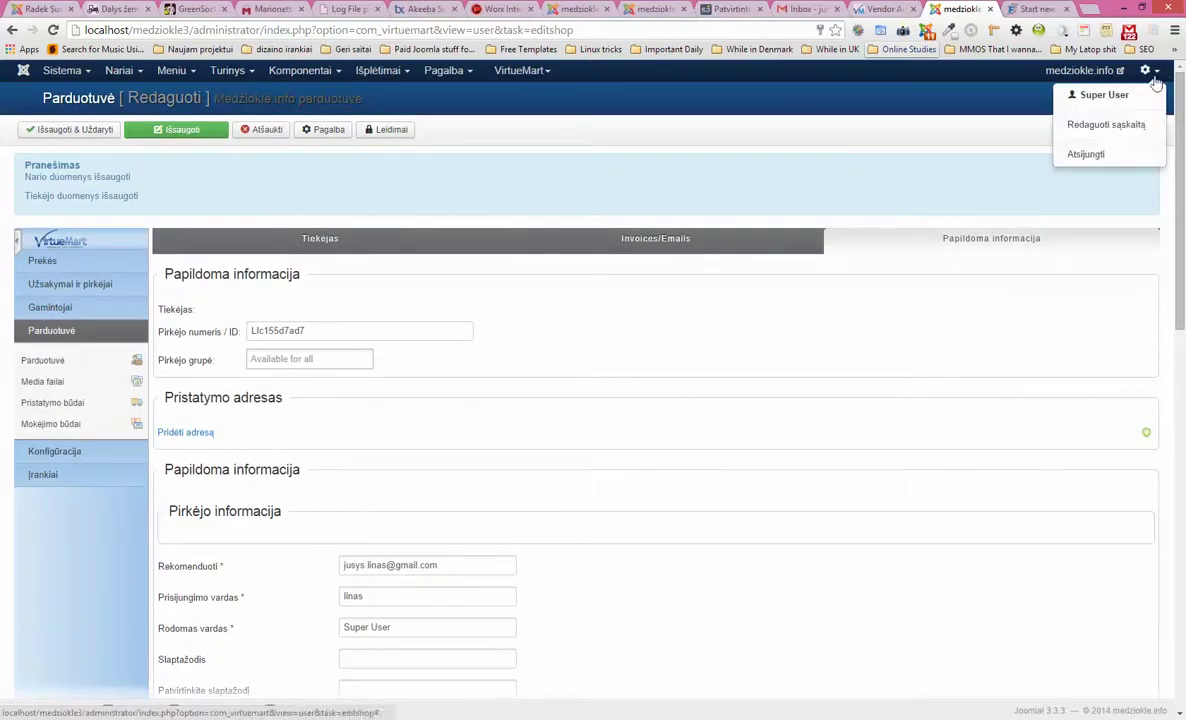
left_click(1085, 155)
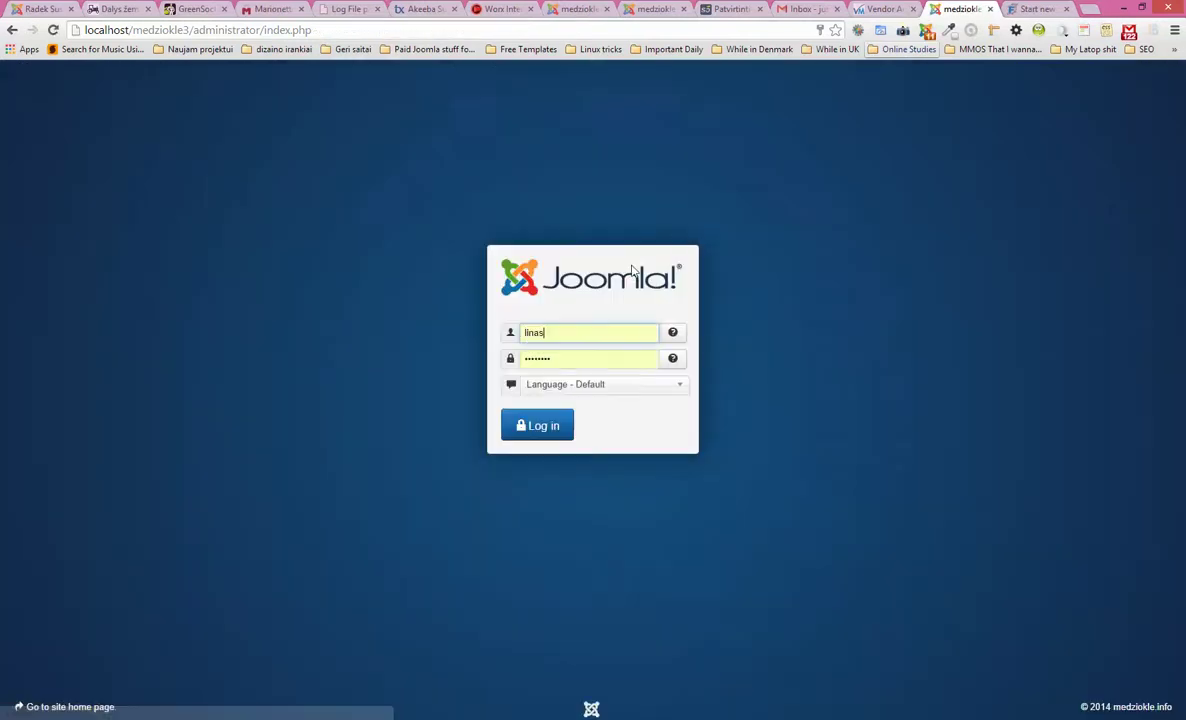
left_click(560, 384)
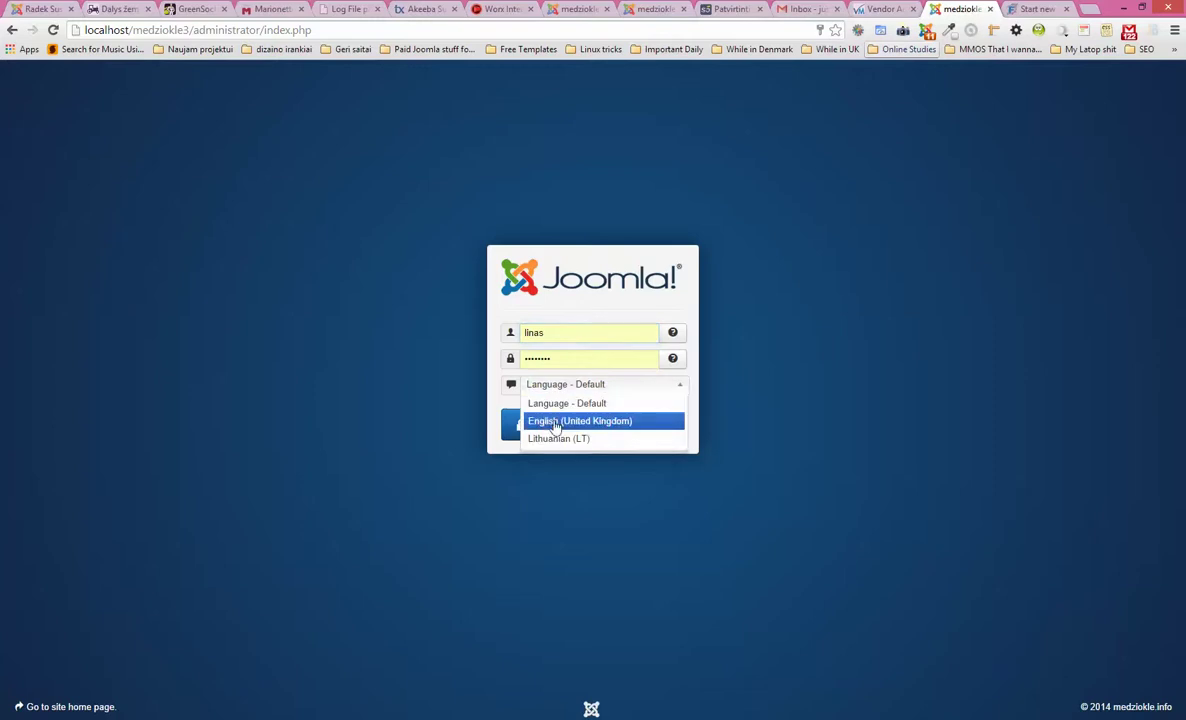
left_click(553, 418)
left_click(537, 430)
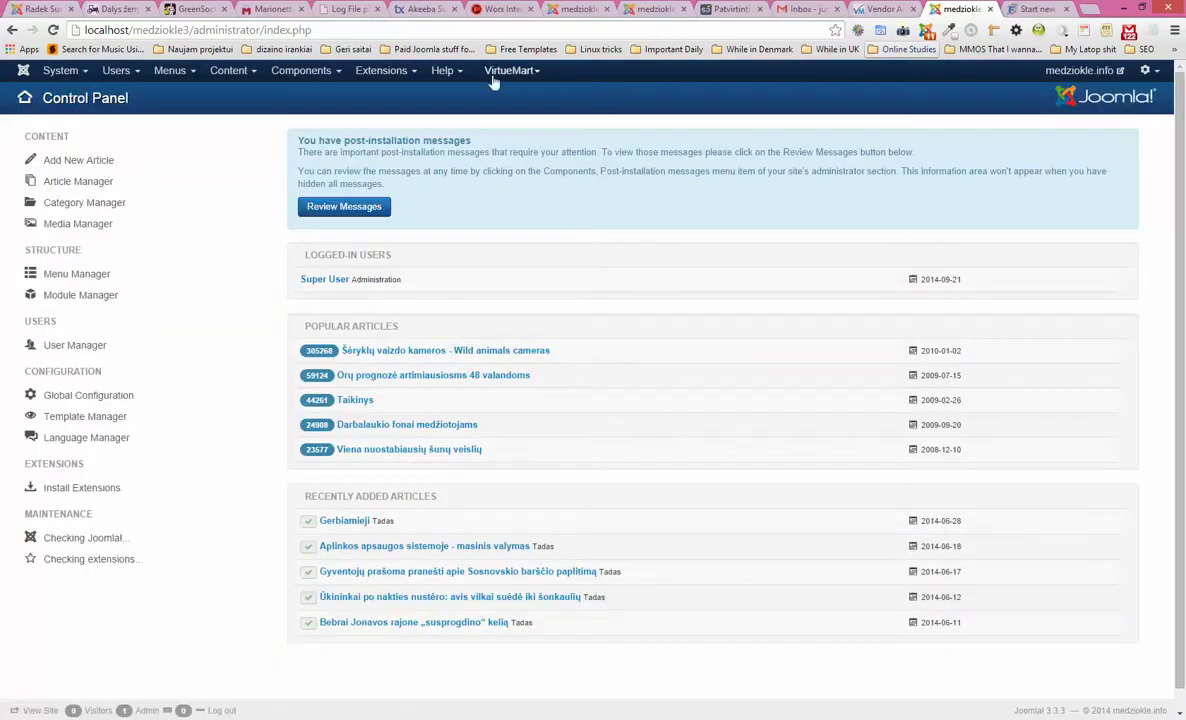
left_click(505, 70)
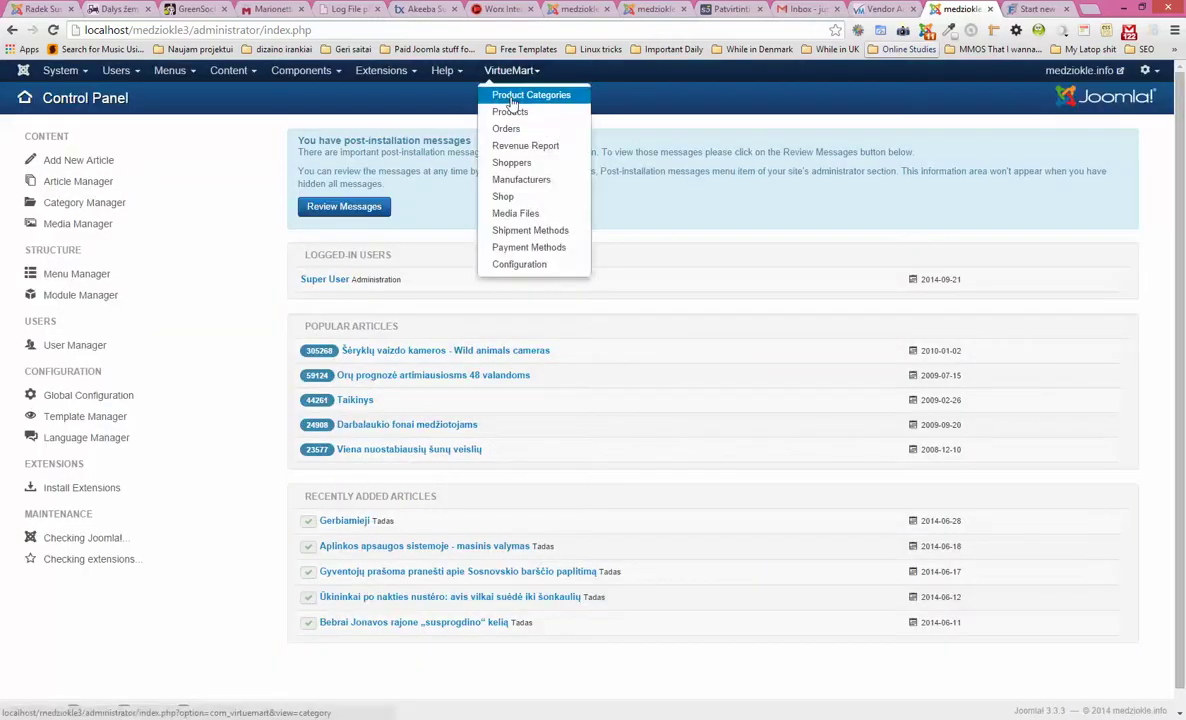
left_click(519, 264)
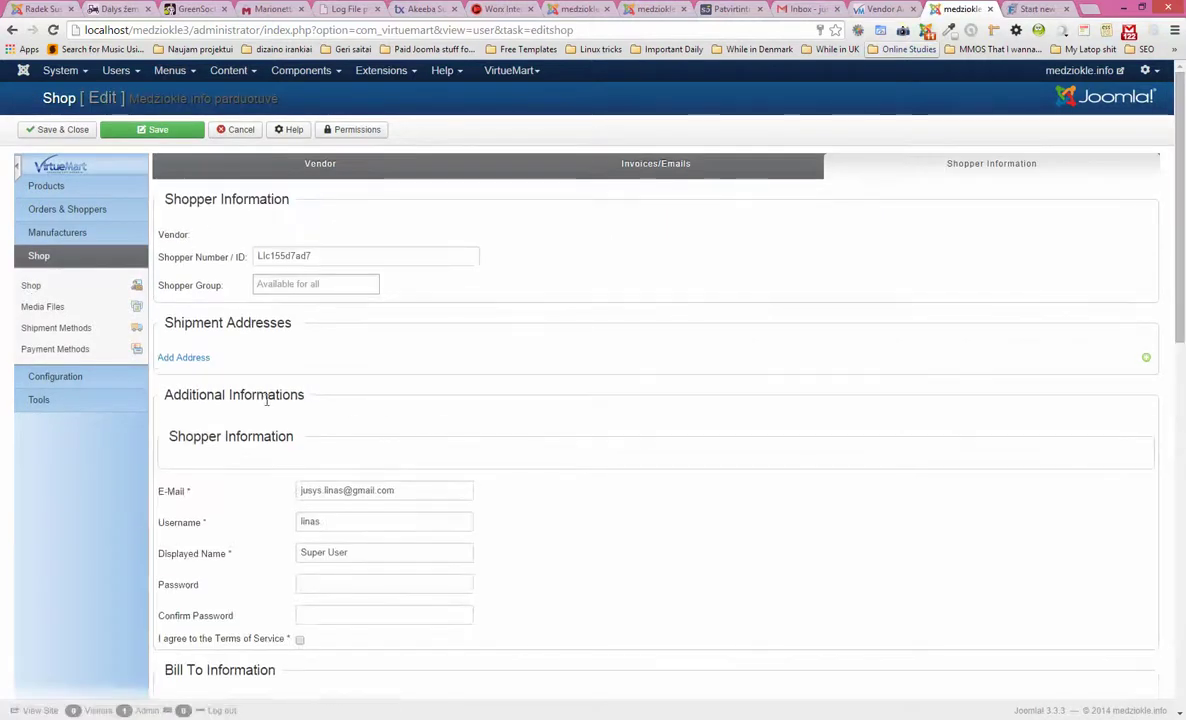
scroll(220, 360, "down", 2)
left_click_drag(163, 268, 270, 265)
left_click_drag(166, 304, 303, 309)
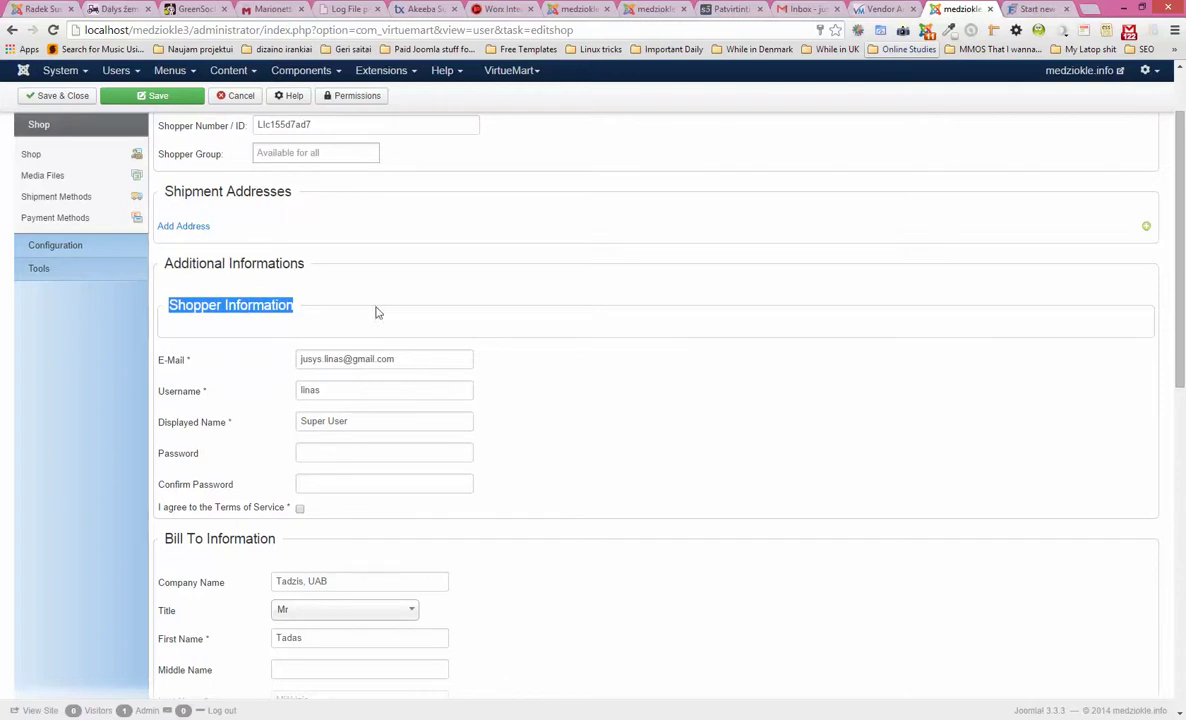
left_click(222, 305)
scroll(209, 330, "down", 3)
scroll(217, 243, "up", 2)
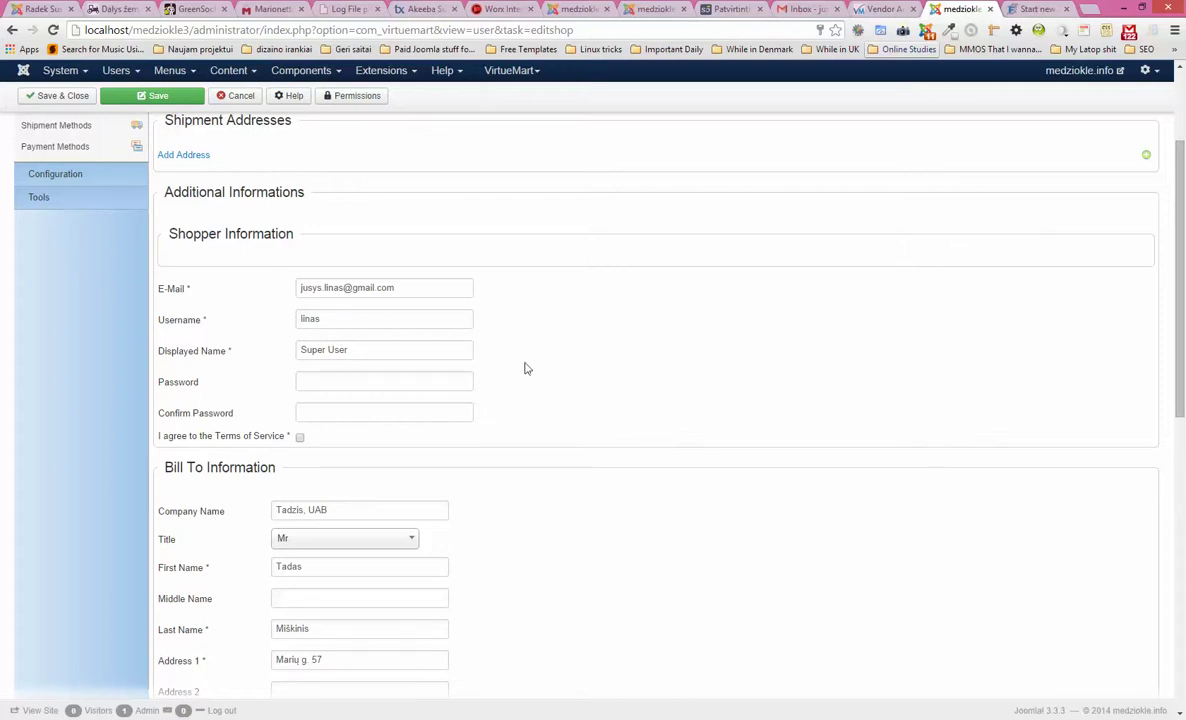
scroll(597, 390, "down", 2)
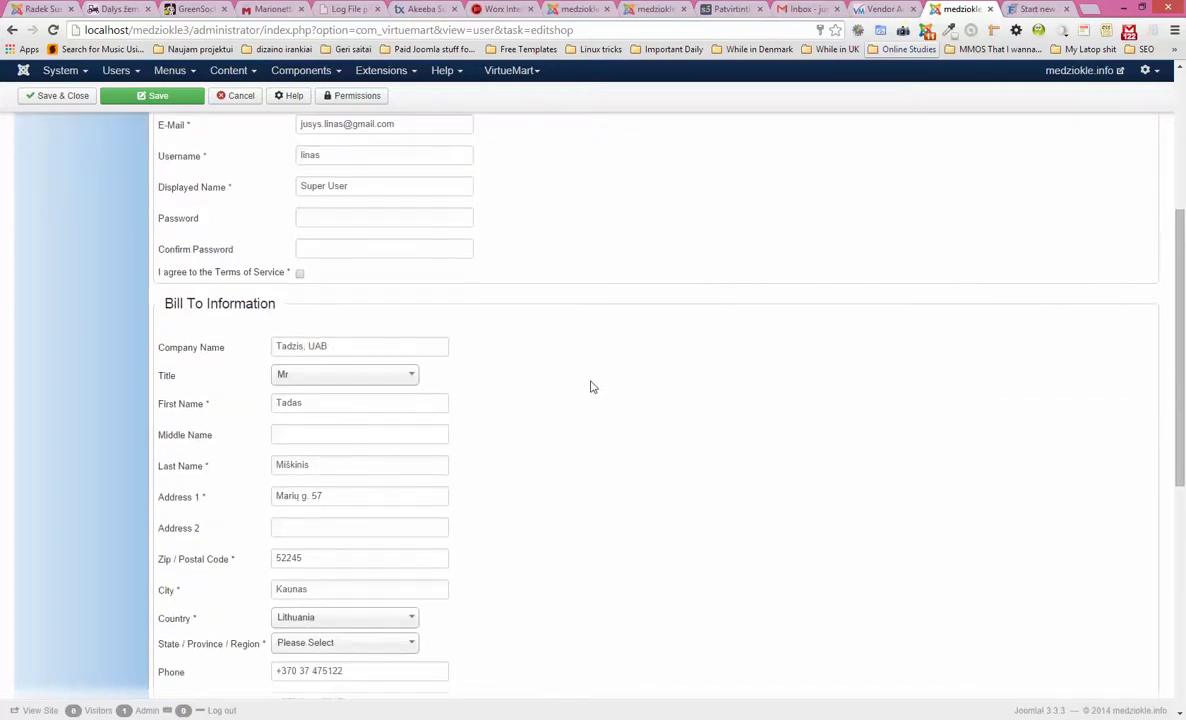
scroll(590, 387, "down", 6)
scroll(590, 387, "up", 4)
scroll(588, 389, "up", 2)
left_click_drag(158, 281, 276, 284)
left_click(279, 292)
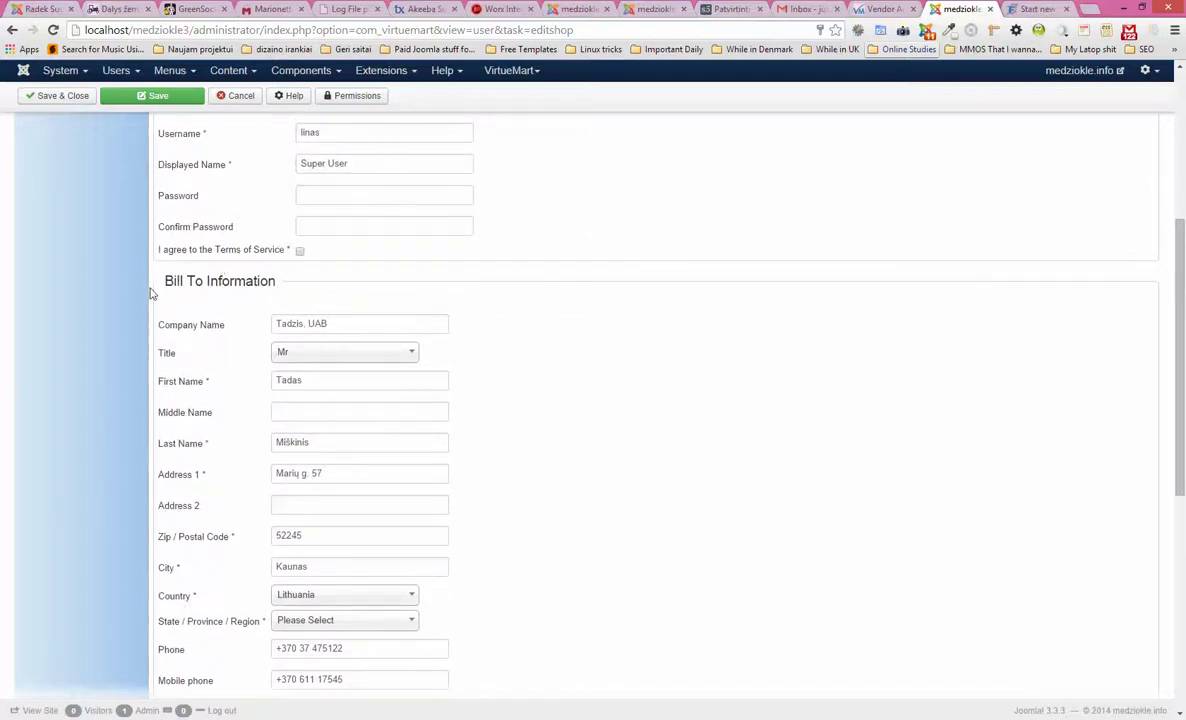
left_click_drag(347, 331, 199, 320)
left_click(645, 401)
scroll(588, 415, "down", 5)
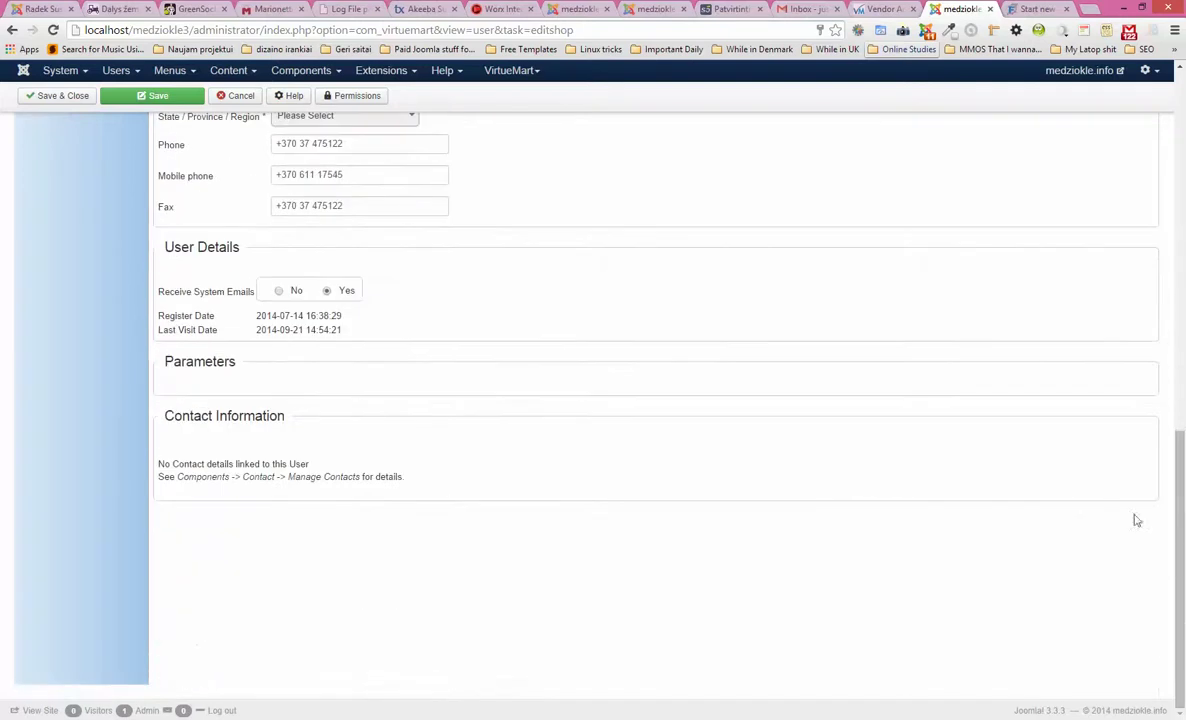
left_click_drag(1183, 566, 1182, 250)
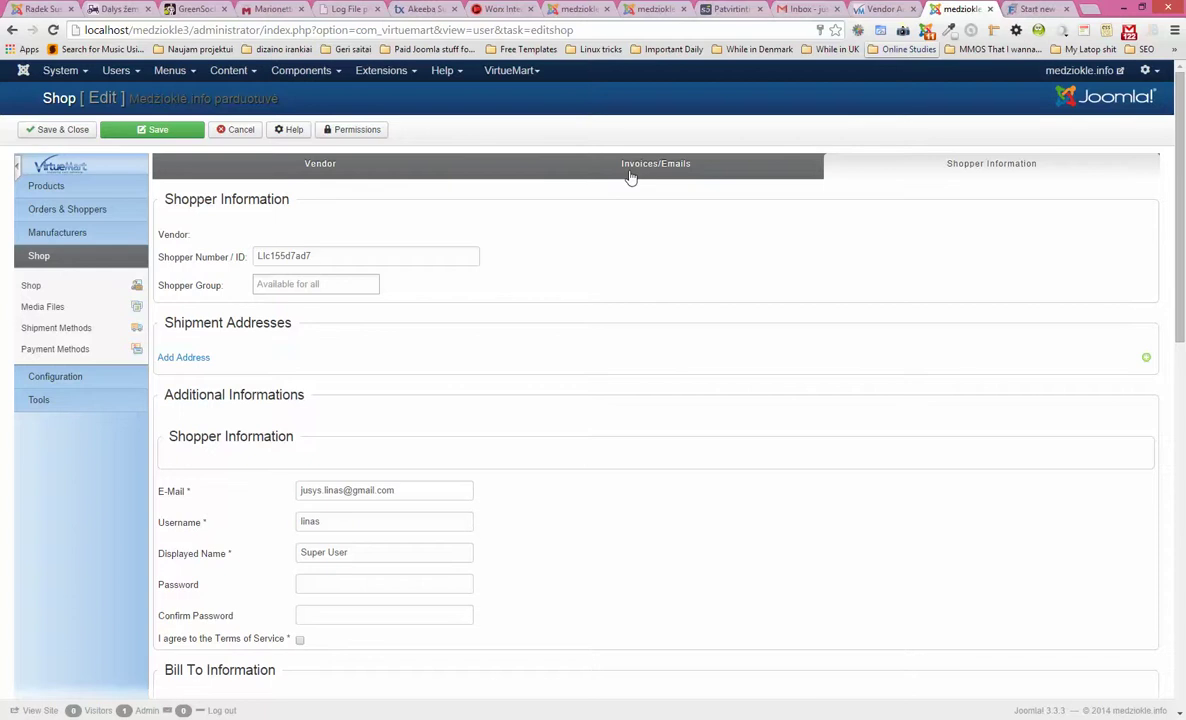
left_click(60, 209)
Open the Shoppers list under Orders & Shoppers and view the newest shopper's account.
left_click(55, 189)
left_click(54, 347)
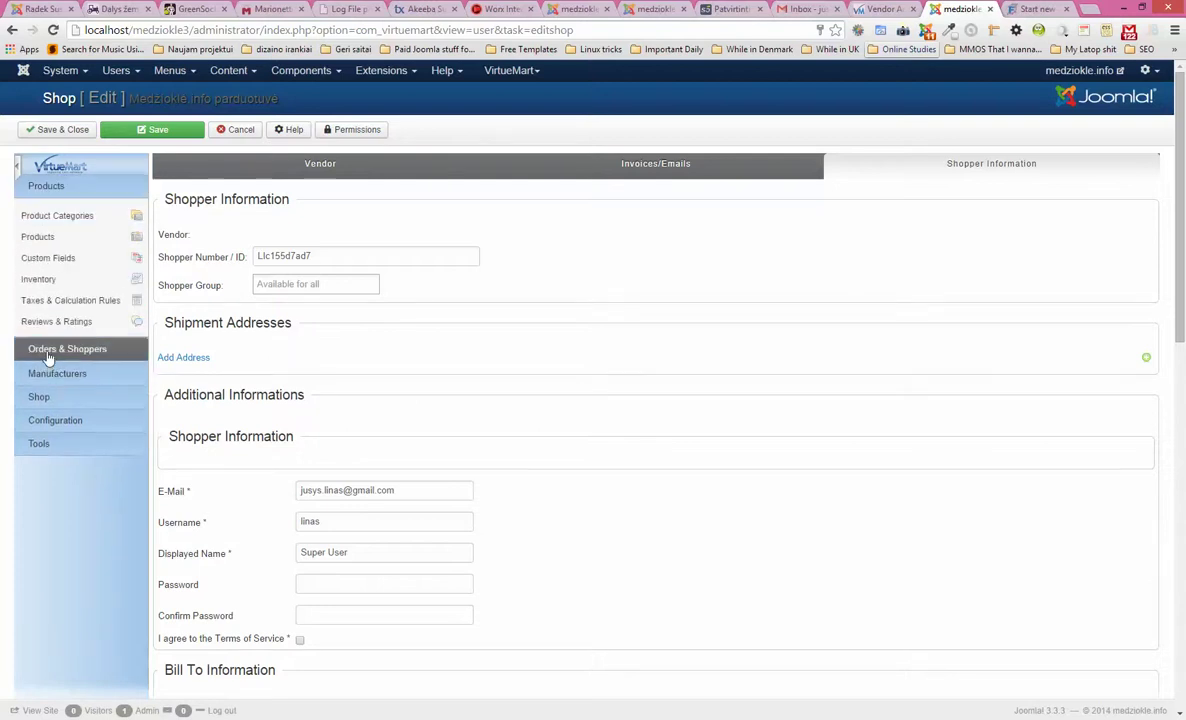
left_click(48, 349)
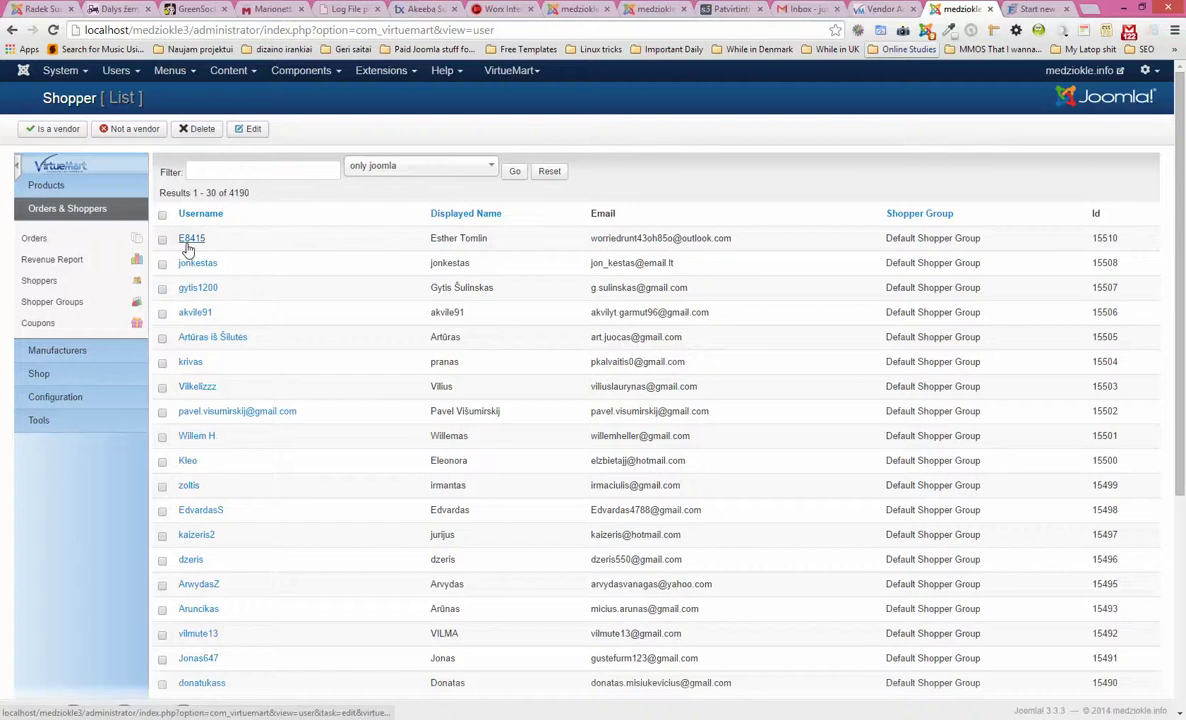
left_click(190, 239)
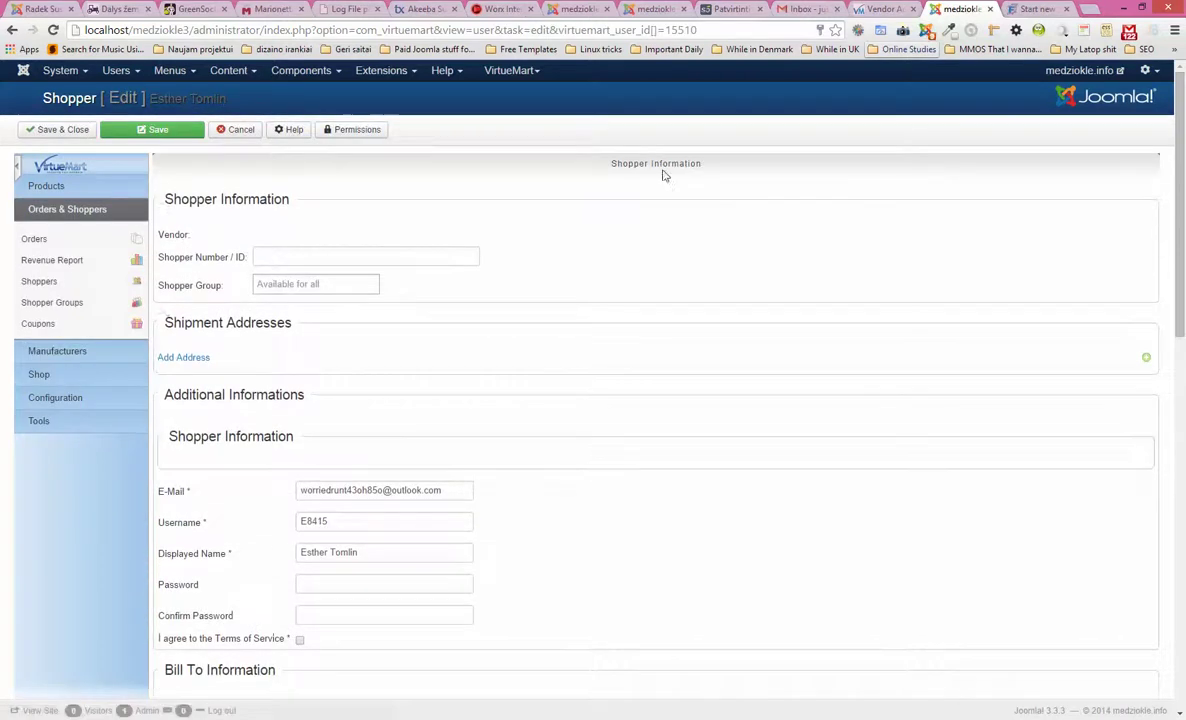
left_click_drag(1181, 273, 700, 300)
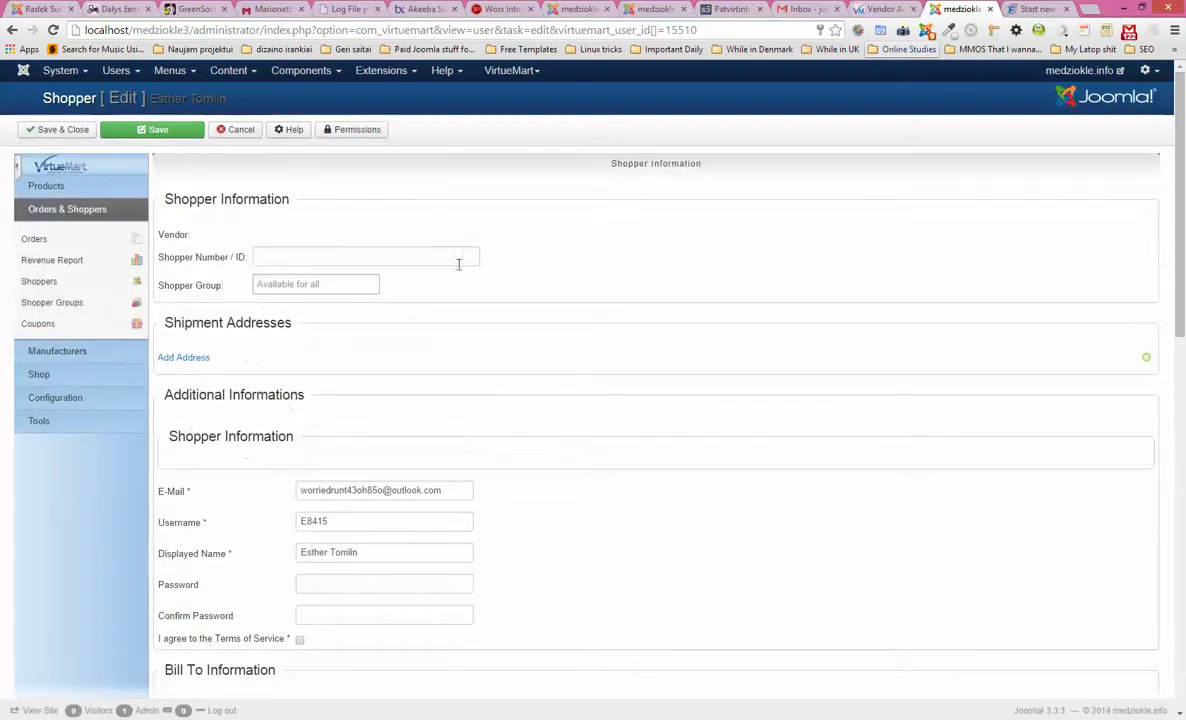
left_click(88, 412)
Reopen the VirtueMart Configuration page from the sidebar.
left_click(47, 310)
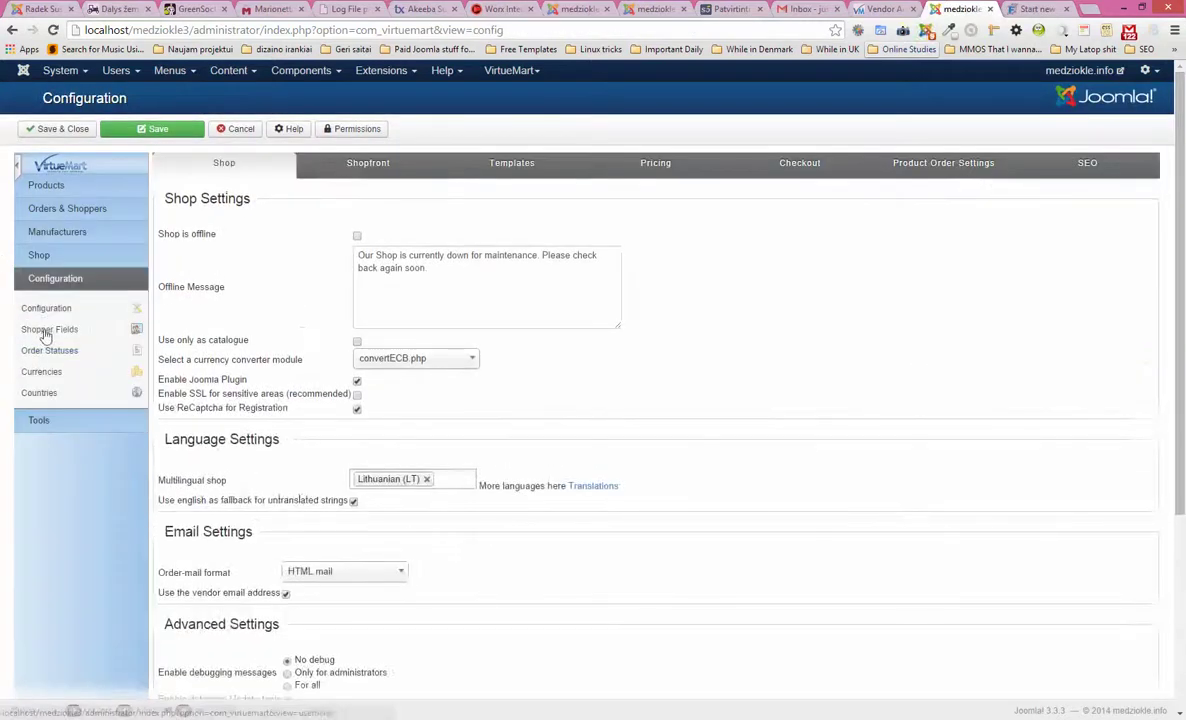
left_click(40, 420)
left_click(45, 280)
left_click(38, 311)
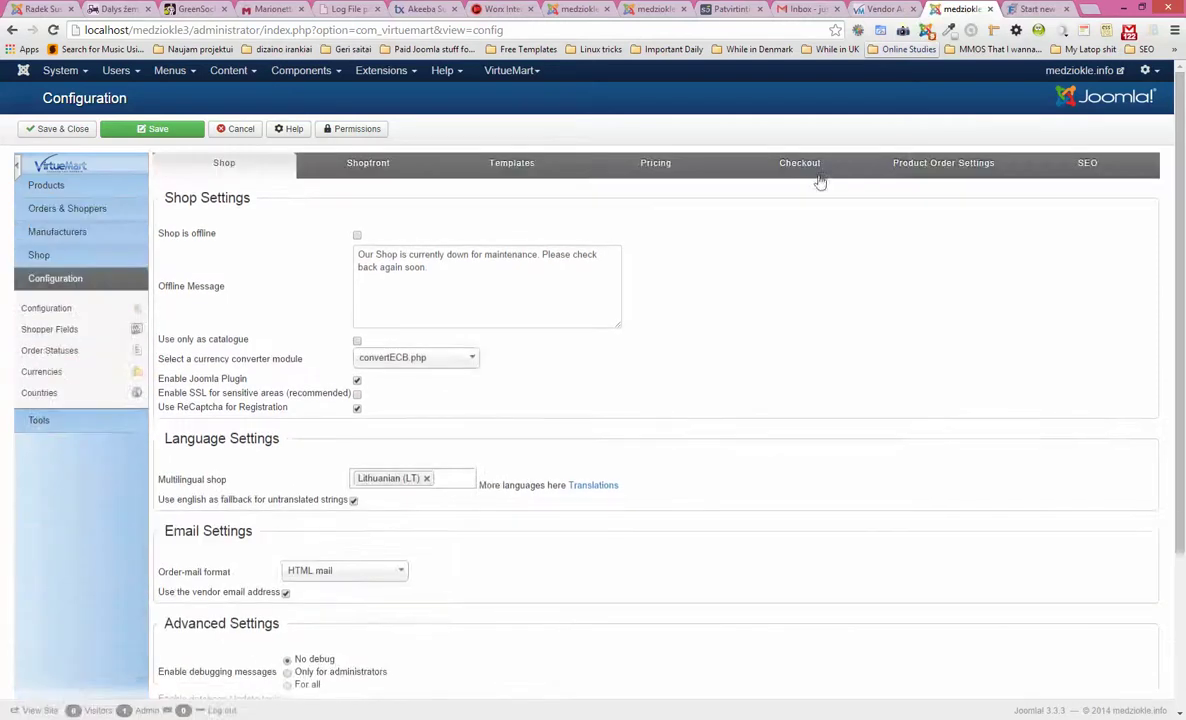
Open Shop > Shop and show the Vendor tab with shop name, currencies and vendor image.
left_click(52, 258)
left_click(34, 286)
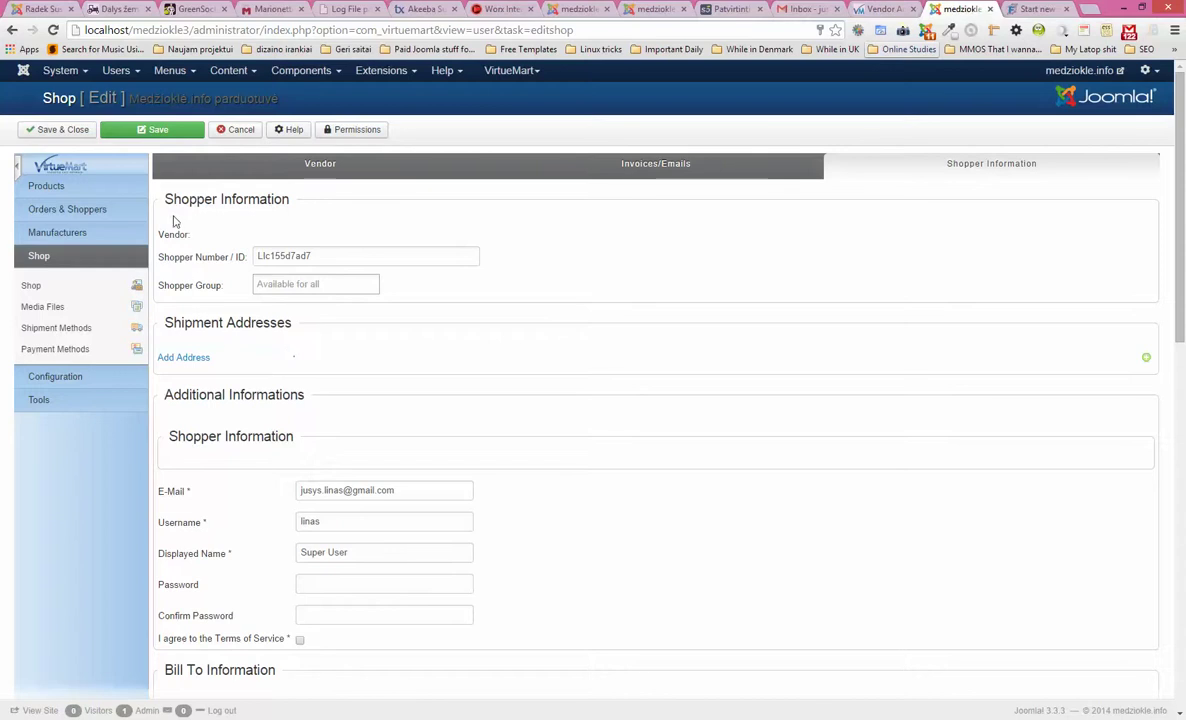
left_click_drag(160, 196, 352, 228)
left_click(184, 243)
left_click_drag(165, 244, 270, 221)
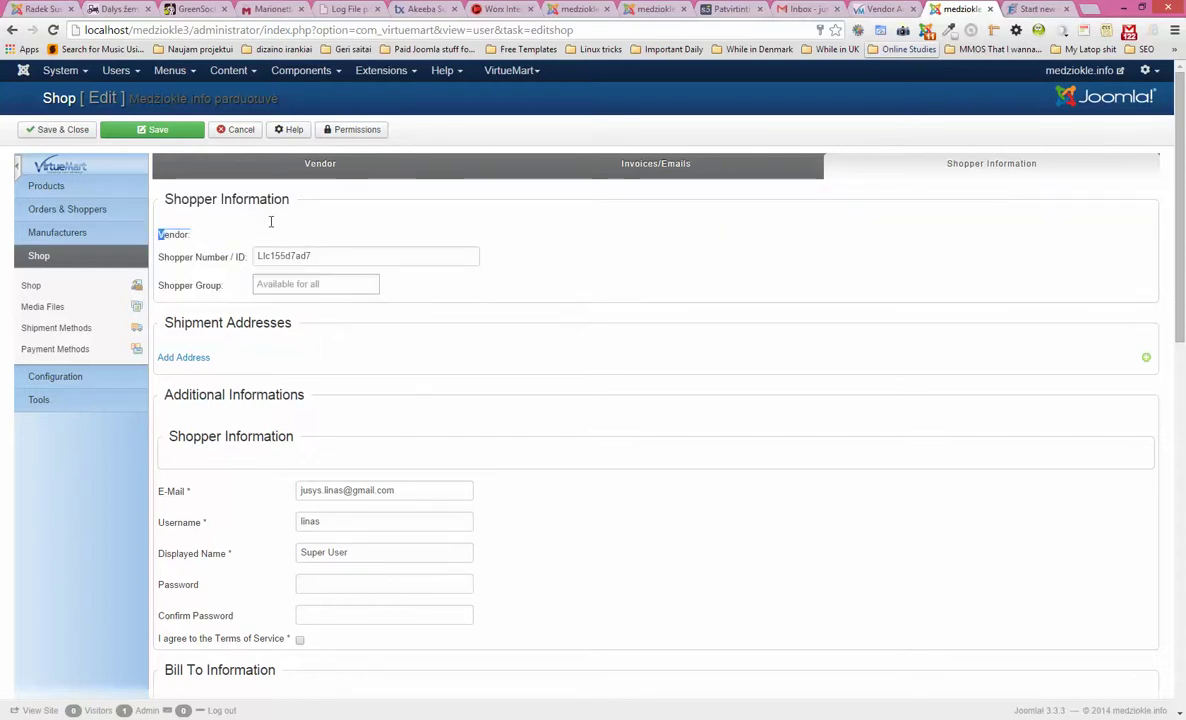
left_click(235, 165)
scroll(1183, 160, "down", 1)
mouse_move(1183, 160)
left_mouse_down()
mouse_move(1183, 620)
mouse_move(1183, 150)
left_mouse_up()
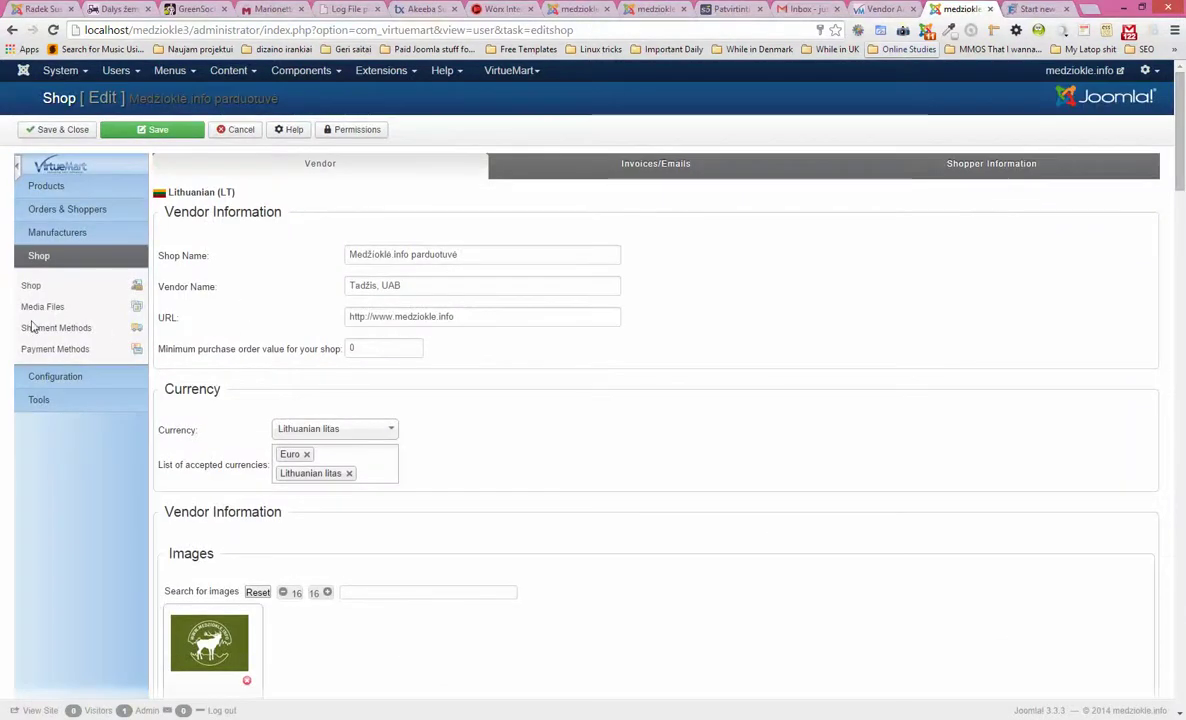
Open the Product Categories list, then minimize the Chrome window.
left_click(42, 378)
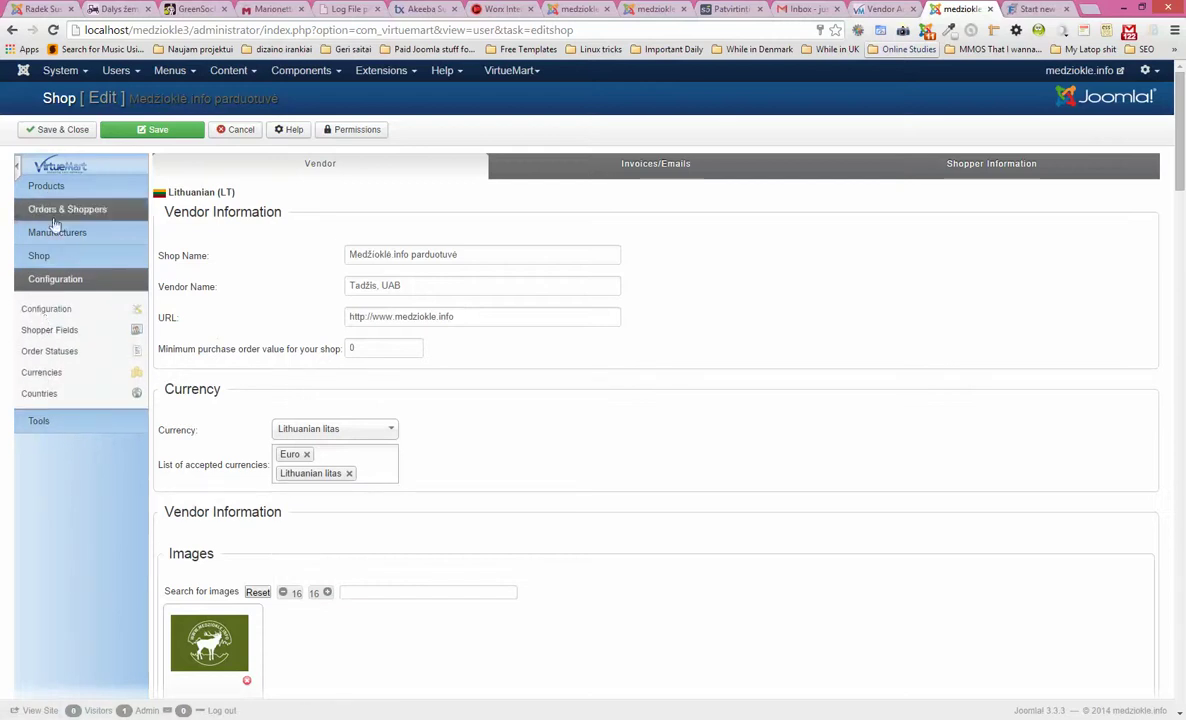
left_click(46, 186)
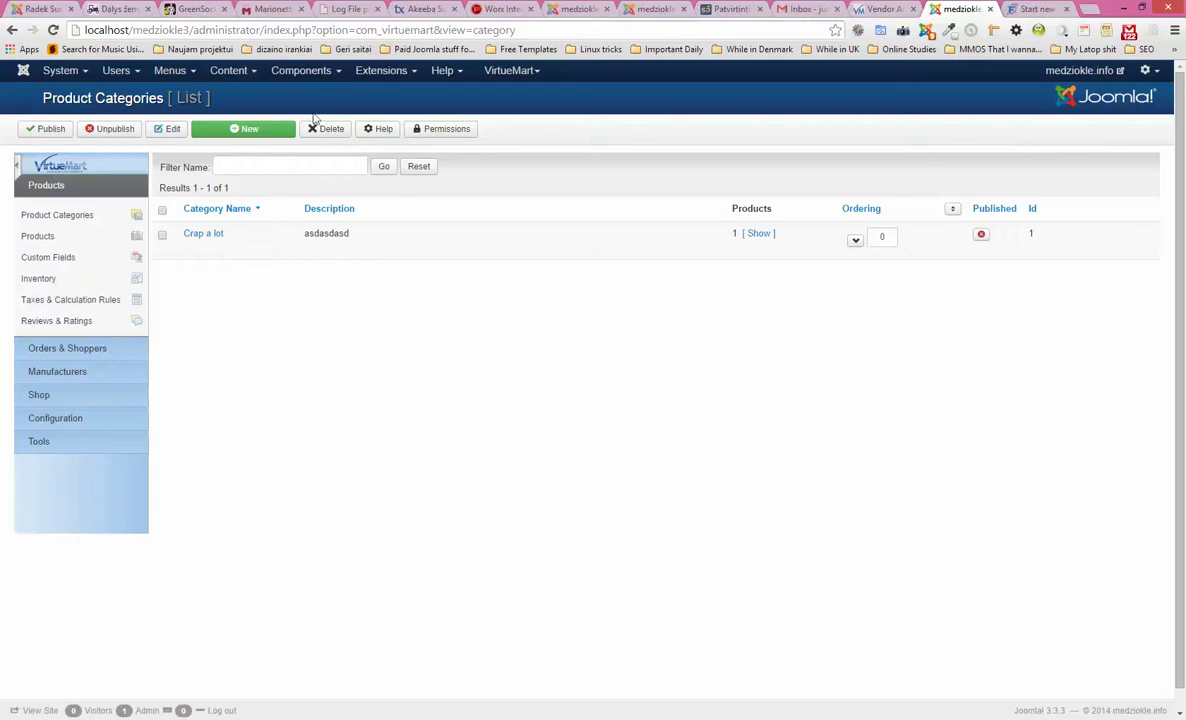
left_click(1140, 7)
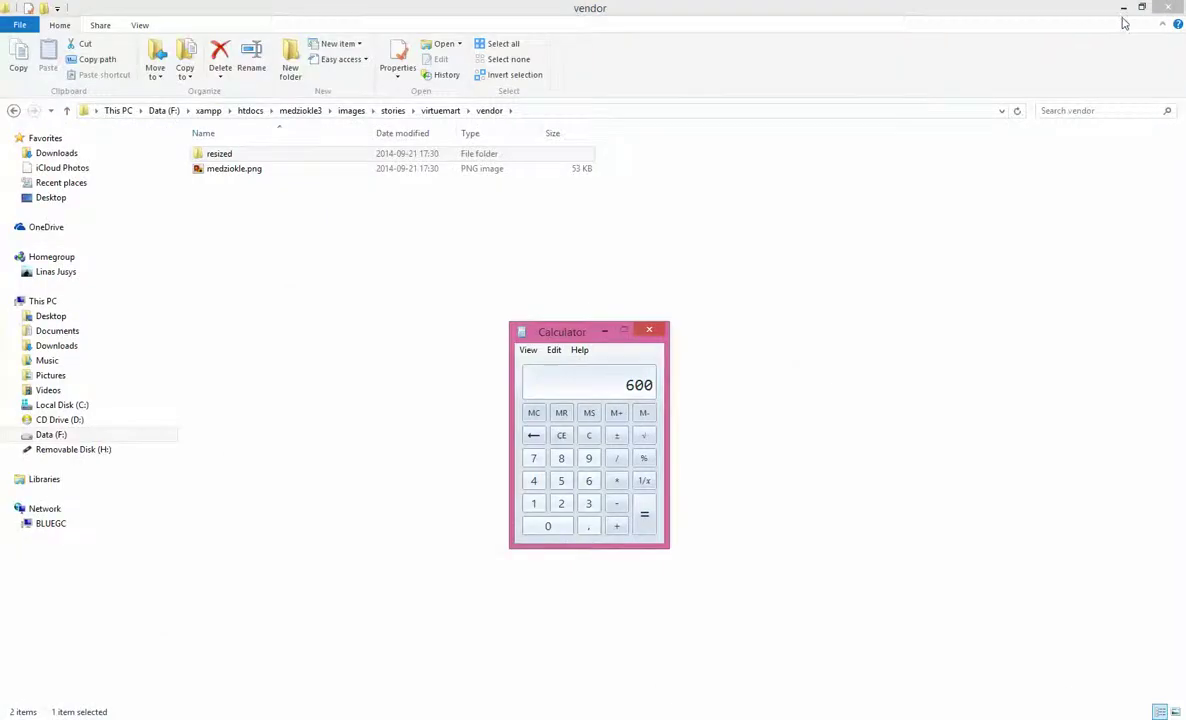
Minimize File Explorer, close Calculator and the TERA launcher, and show the hidden tray icons.
left_click(1123, 7)
left_click(1123, 7)
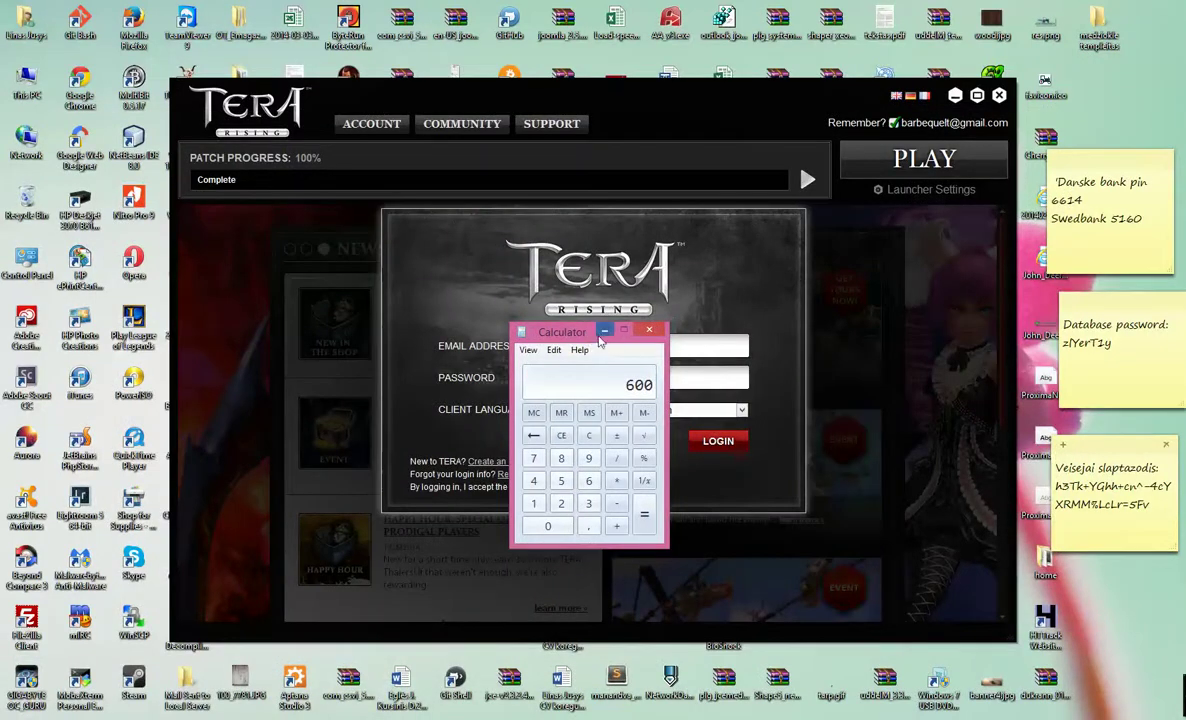
left_click(649, 330)
left_click(999, 95)
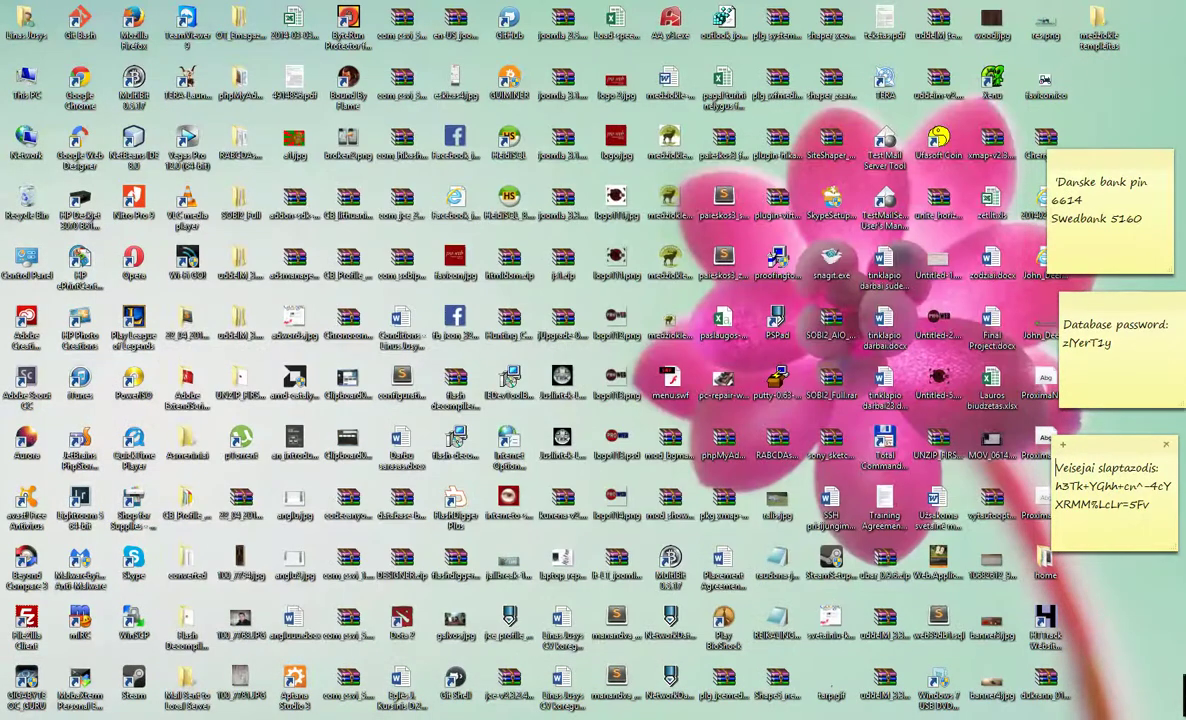
left_click(1053, 718)
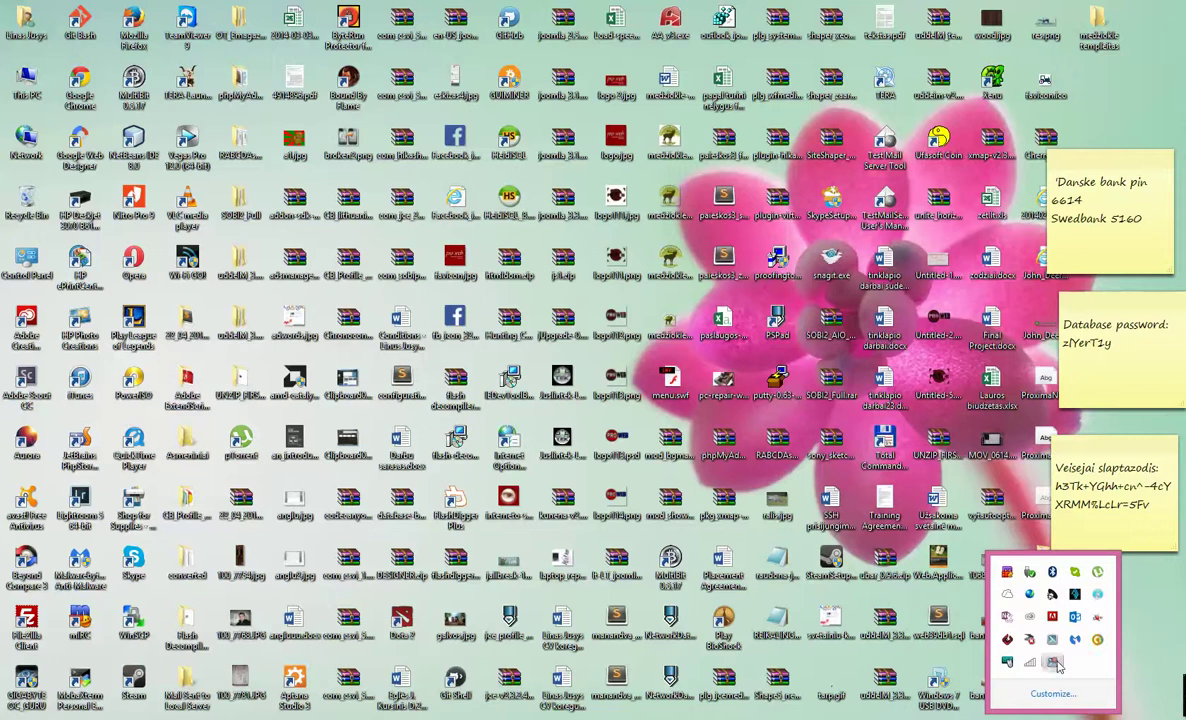